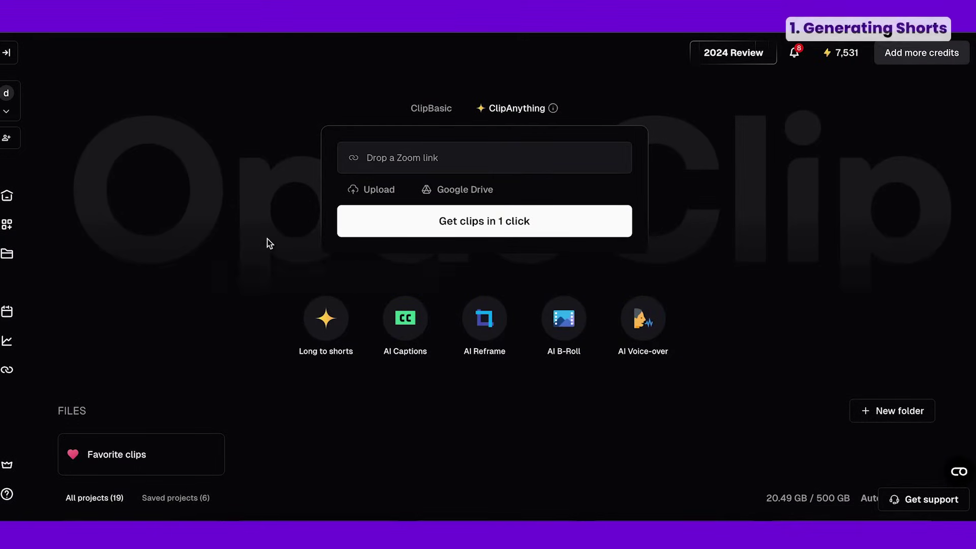
# Copy the share link of the YouTube video "I Tried 100+ AI Tools, These 10 Make F*ck You Money" and paste it into OpusClip as the source.
pyautogui.moveTo(440, 162)
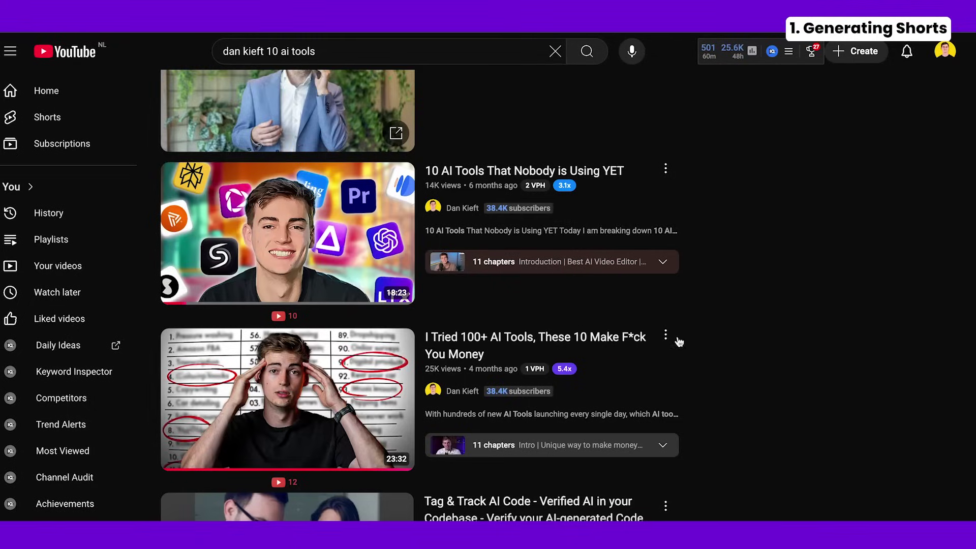
pyautogui.click(666, 334)
pyautogui.click(702, 460)
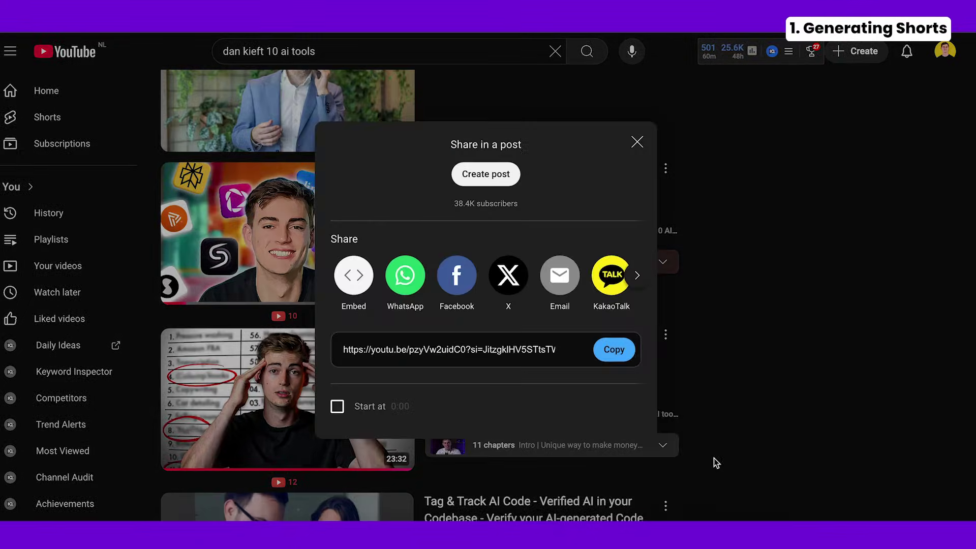
pyautogui.click(620, 353)
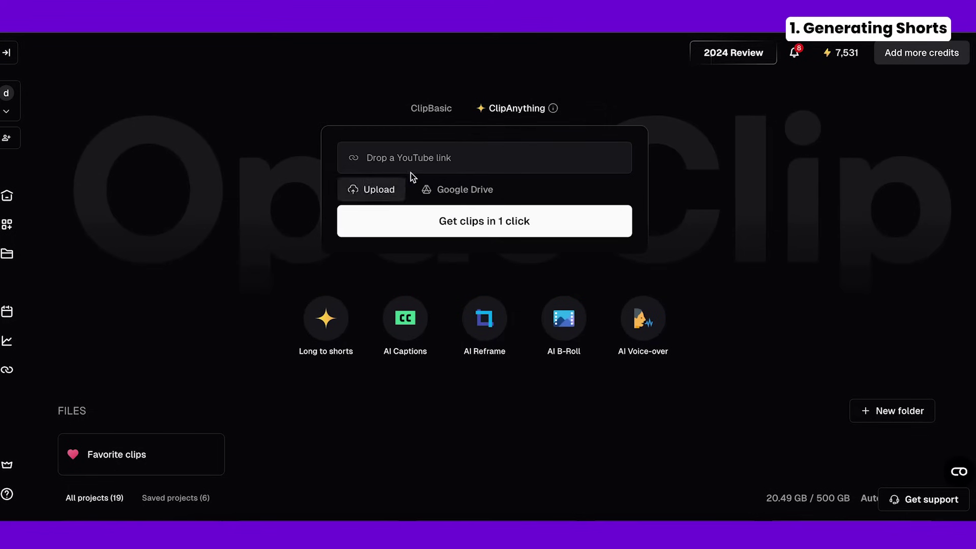
pyautogui.click(422, 157)
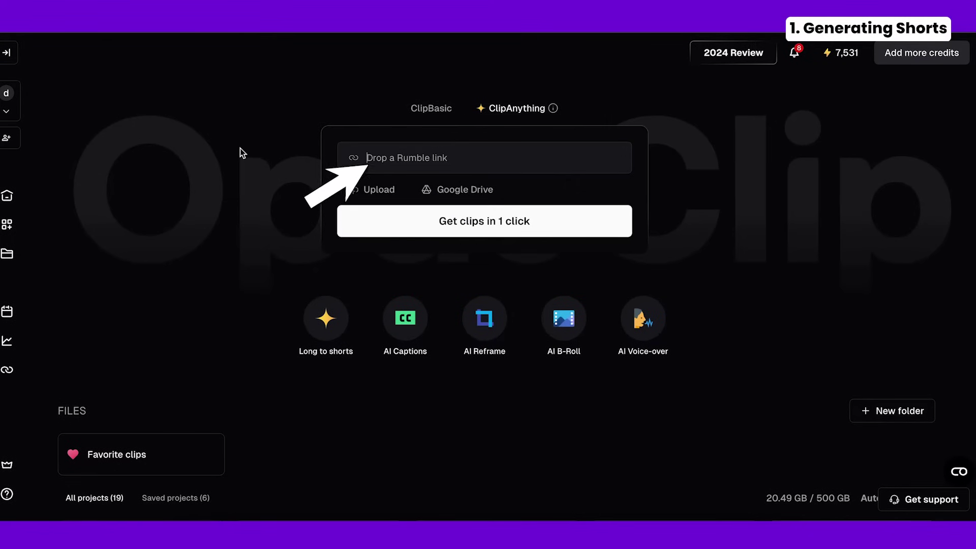
pyautogui.hotkey('ctrl', 'v')
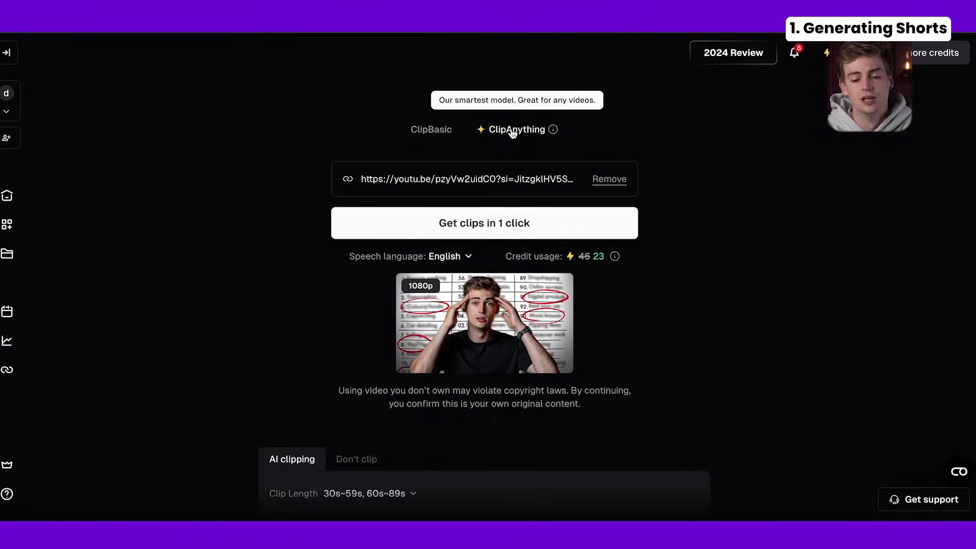
# Enter "find the viral moments" as the prompt for the specific moments to include.
pyautogui.scroll(-7, 250, 273)
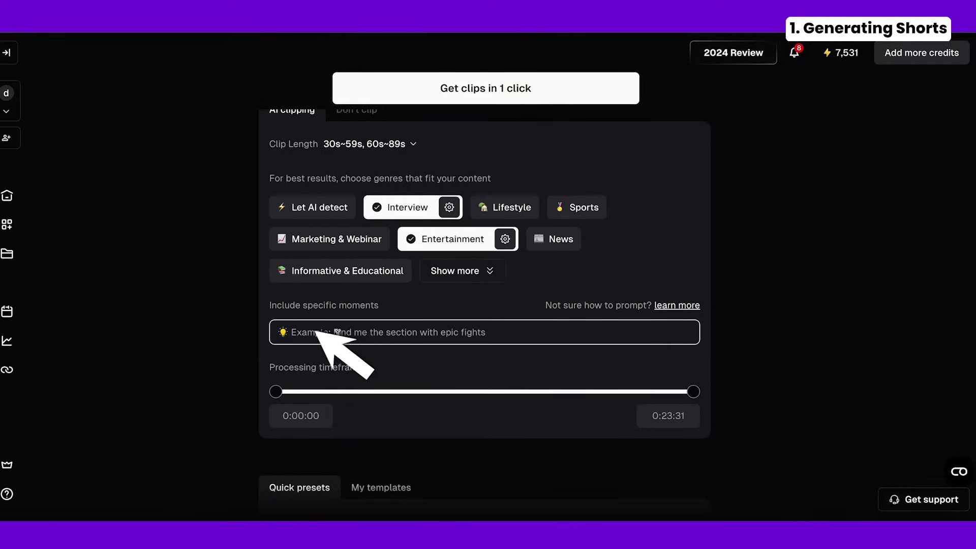
pyautogui.scroll(2, 224, 323)
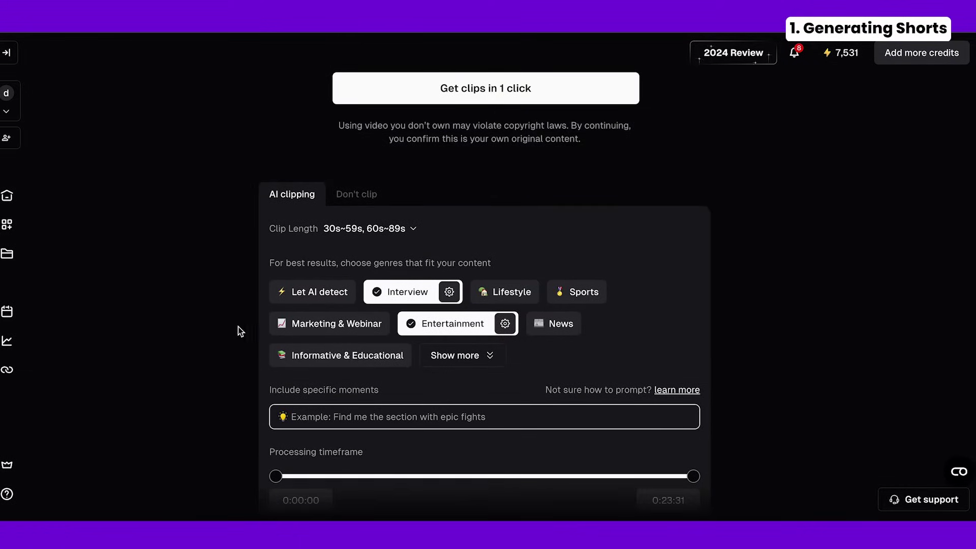
pyautogui.write('fi')
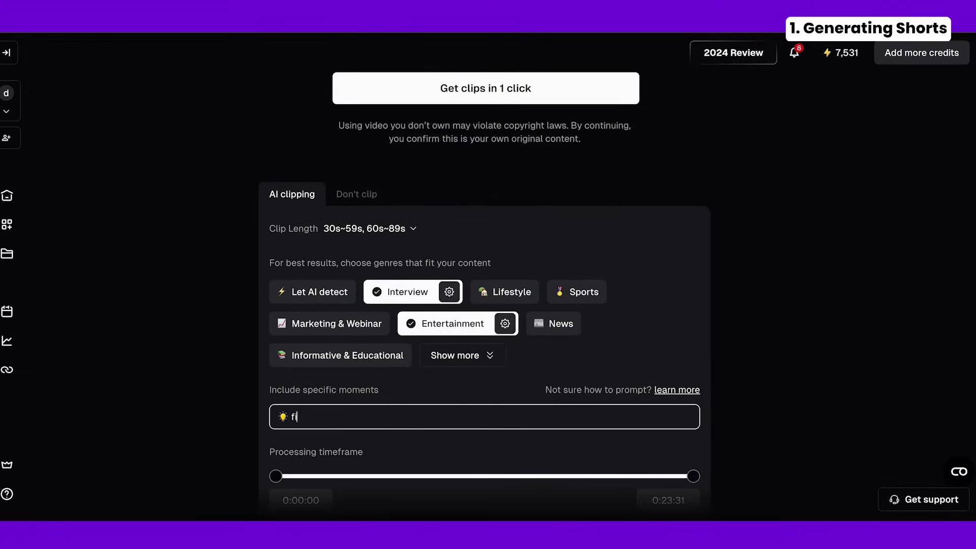
pyautogui.write('nd the viral moments')
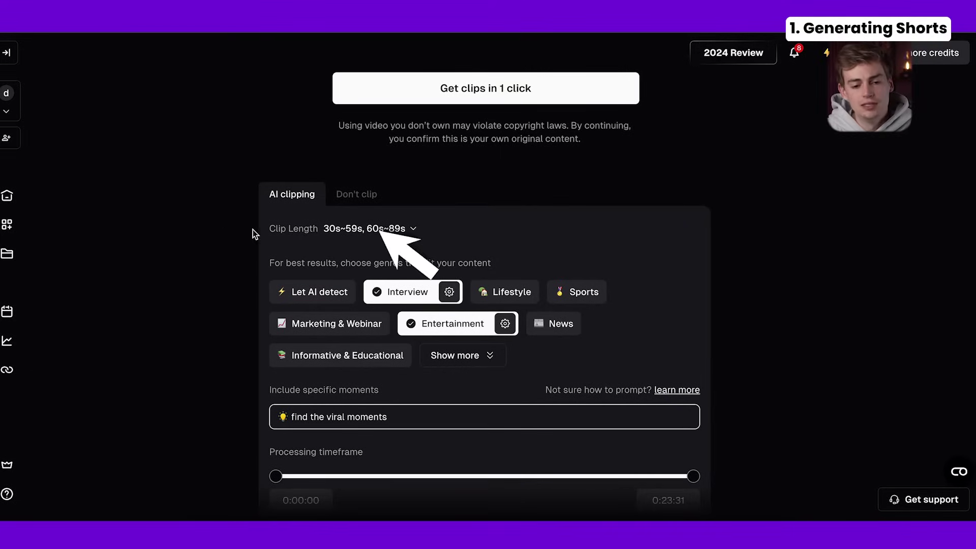
# Add 90s~3m to the selected clip lengths.
pyautogui.click(360, 230)
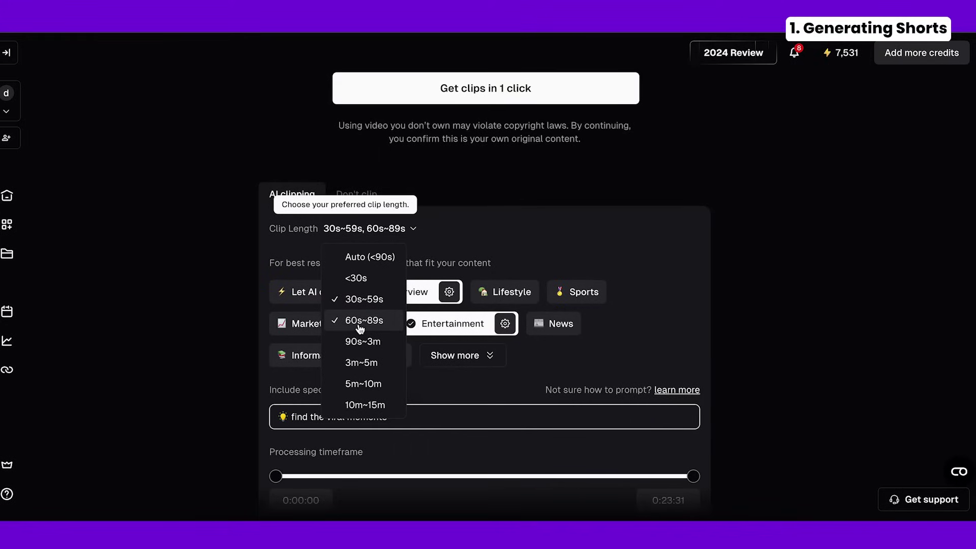
pyautogui.click(364, 343)
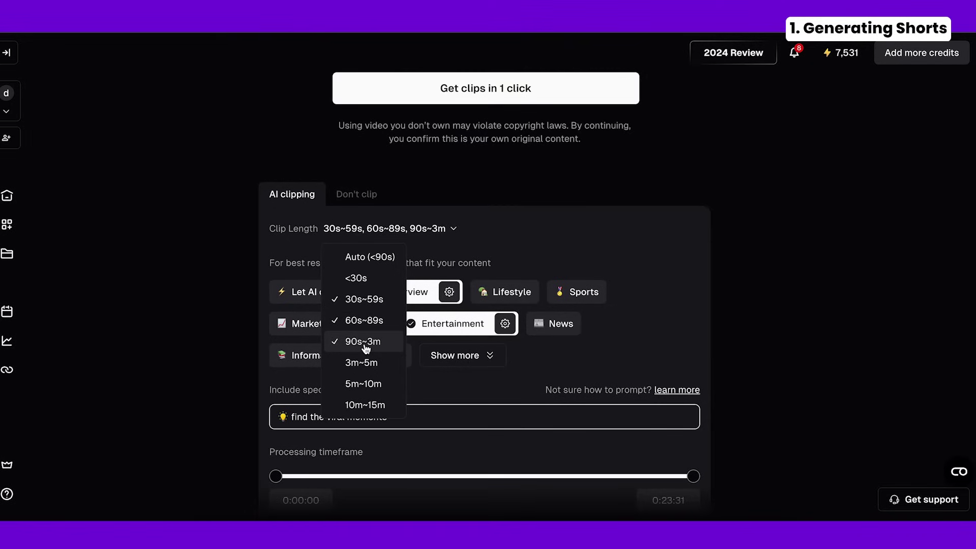
pyautogui.click(514, 246)
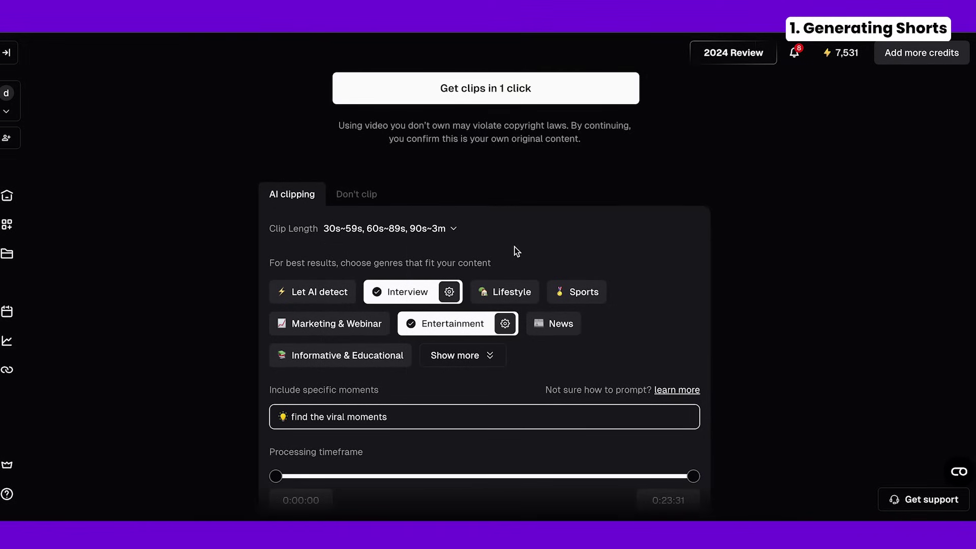
# Expand the genre list, select Talking head & Speech and Marketing & Webinar, and deselect Interview and Entertainment.
pyautogui.click(457, 356)
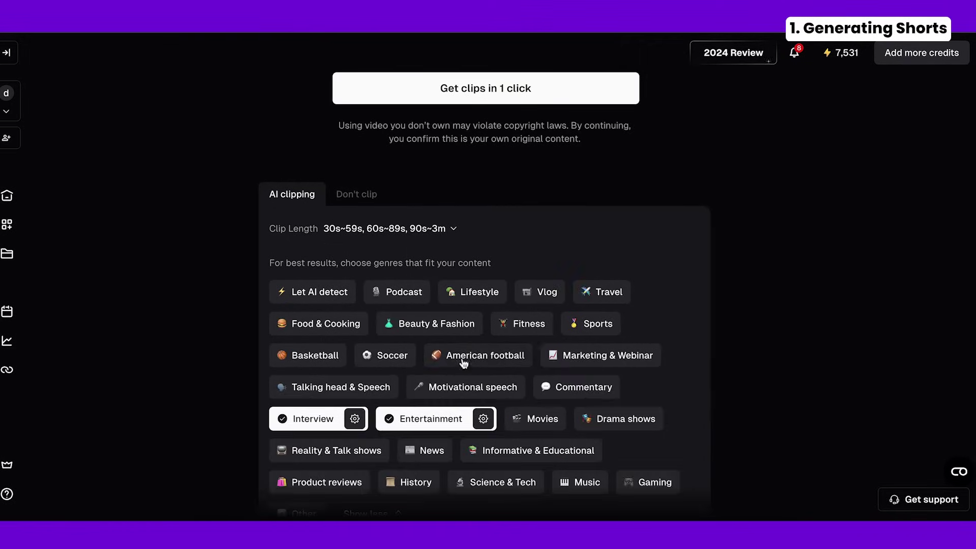
pyautogui.scroll(-1, 425, 316)
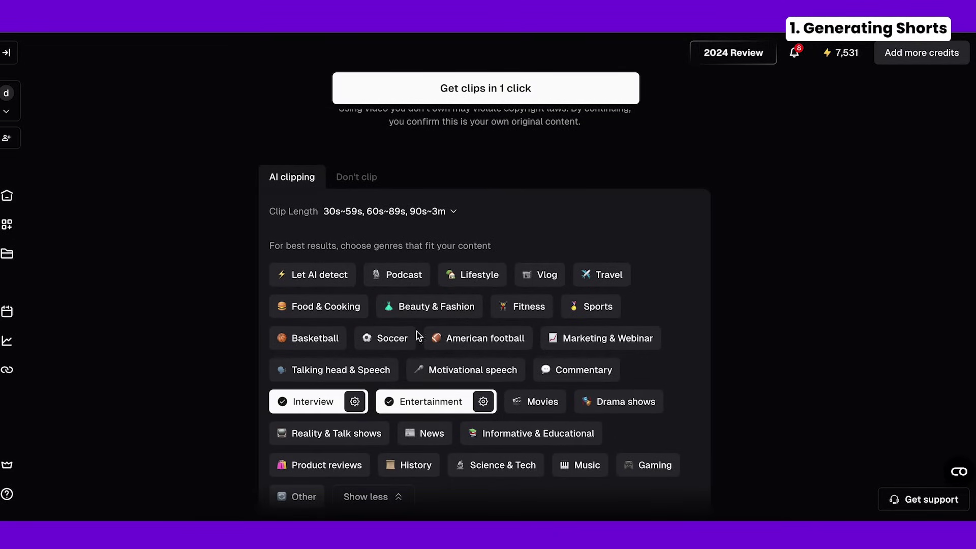
pyautogui.click(341, 375)
pyautogui.click(315, 402)
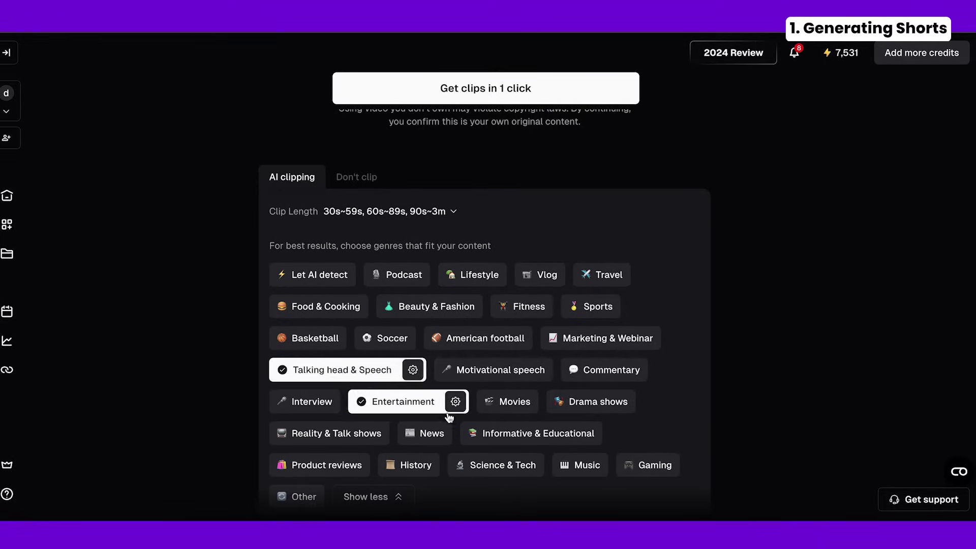
pyautogui.click(443, 401)
pyautogui.click(593, 339)
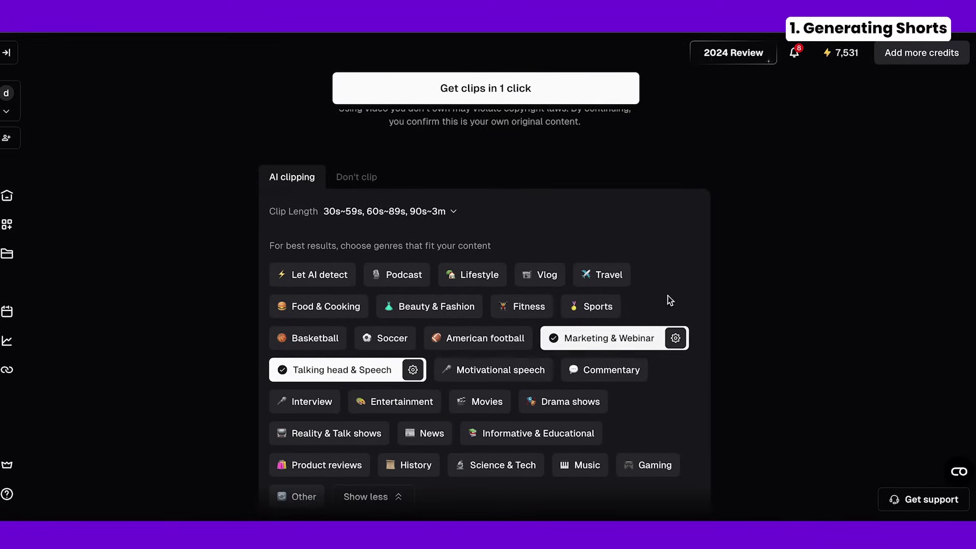
# Try adjusting the start of the processing timeframe.
pyautogui.scroll(-4, 632, 322)
pyautogui.scroll(-2, 497, 235)
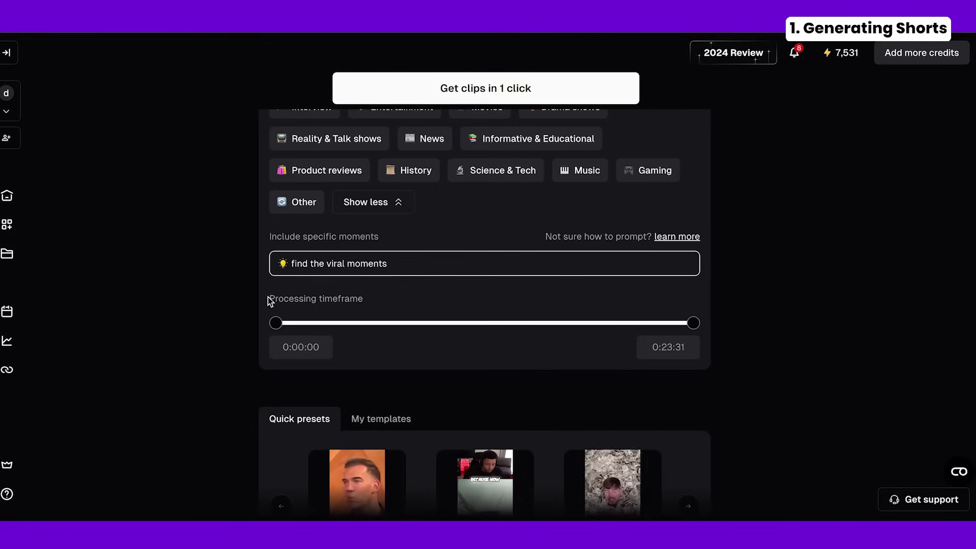
pyautogui.scroll(1, 280, 318)
pyautogui.moveTo(276, 339); pyautogui.dragTo(221, 338)
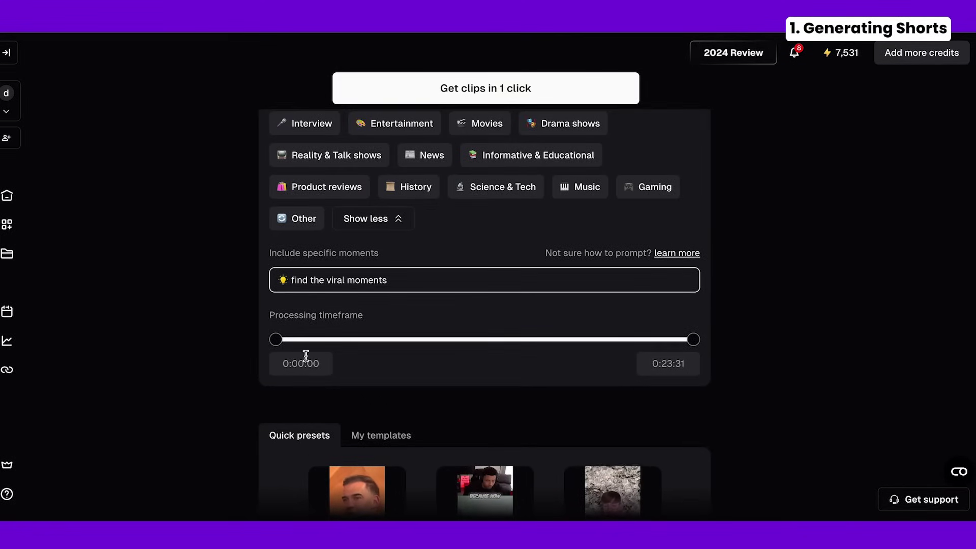
# Examine the available quick caption presets for the clips.
pyautogui.scroll(-4, 342, 315)
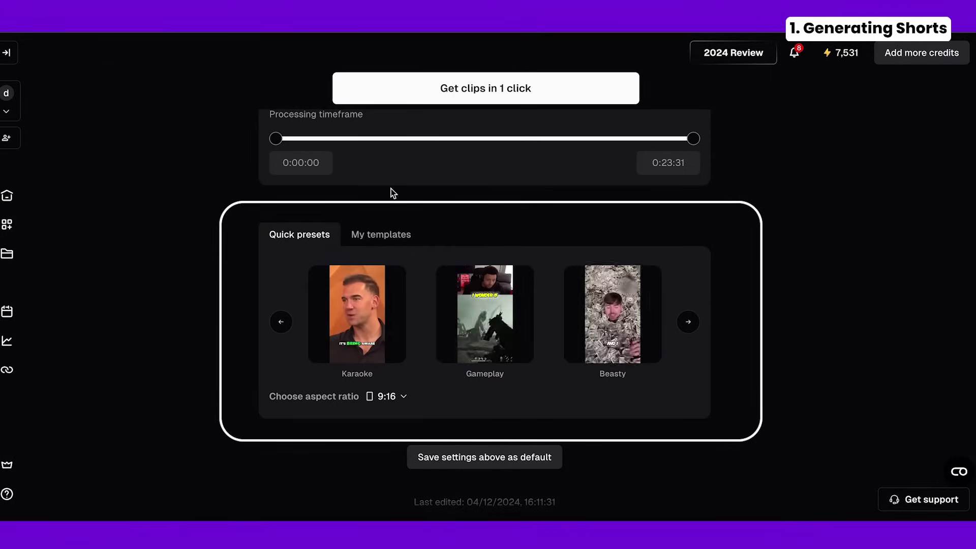
pyautogui.click(689, 323)
pyautogui.click(689, 323)
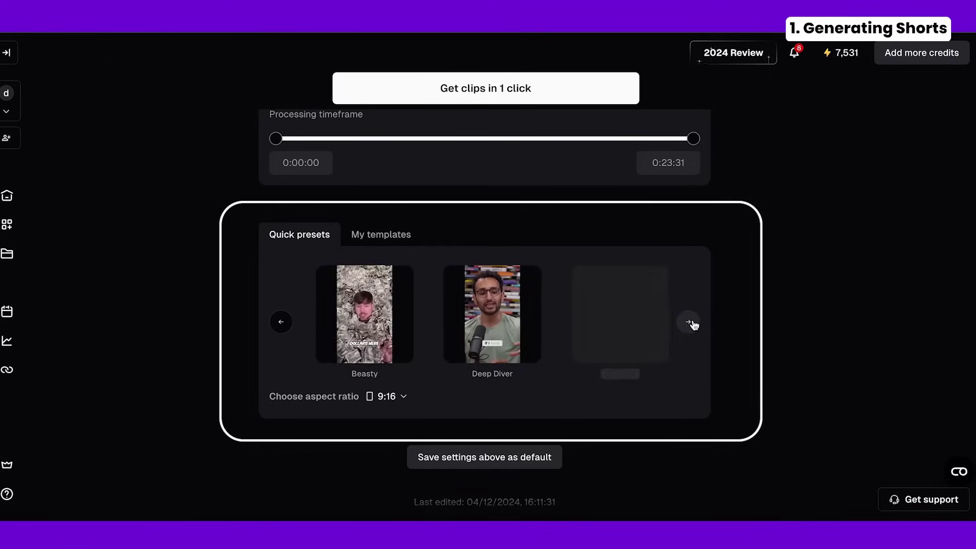
pyautogui.click(689, 323)
pyautogui.click(688, 324)
pyautogui.click(687, 324)
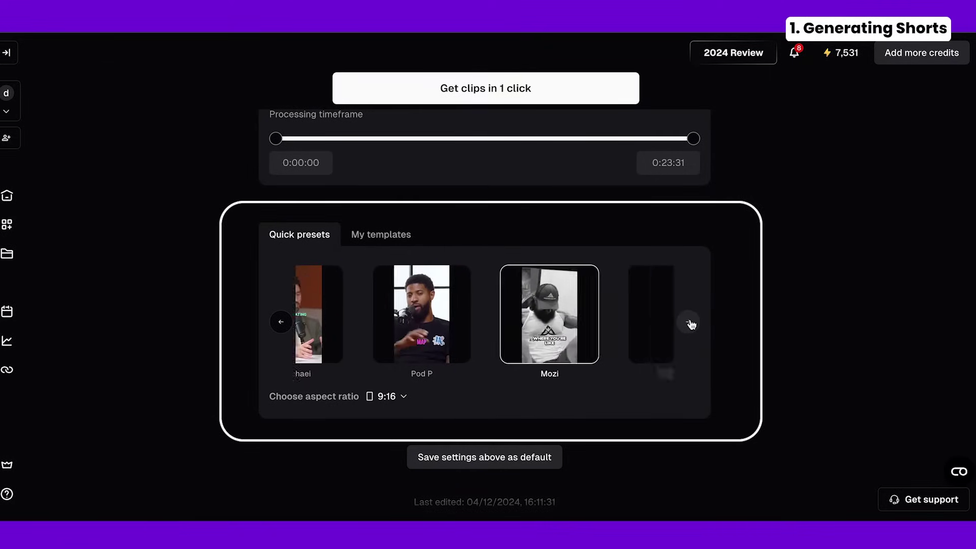
pyautogui.click(689, 323)
pyautogui.click(689, 323)
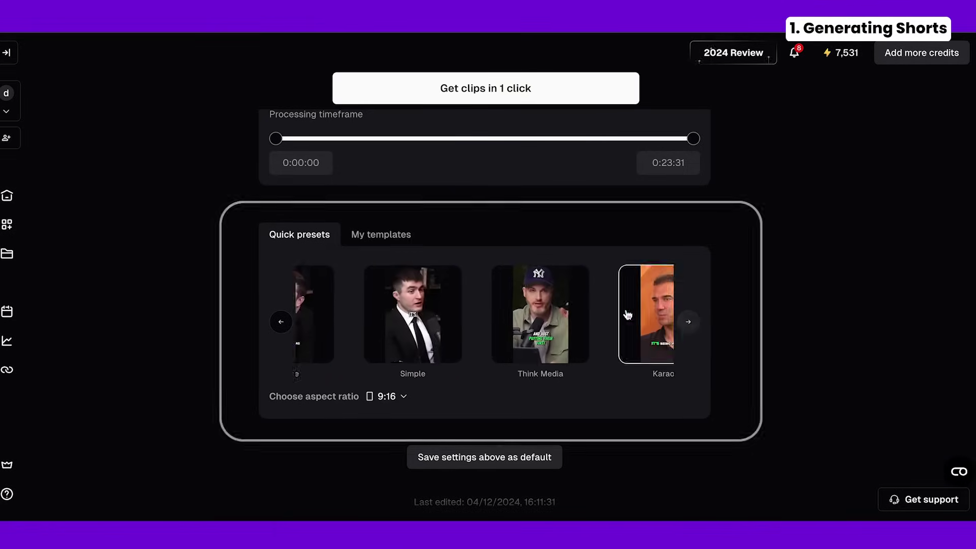
# Choose Preset template 4 from the saved templates and submit the video to generate clips.
pyautogui.click(381, 234)
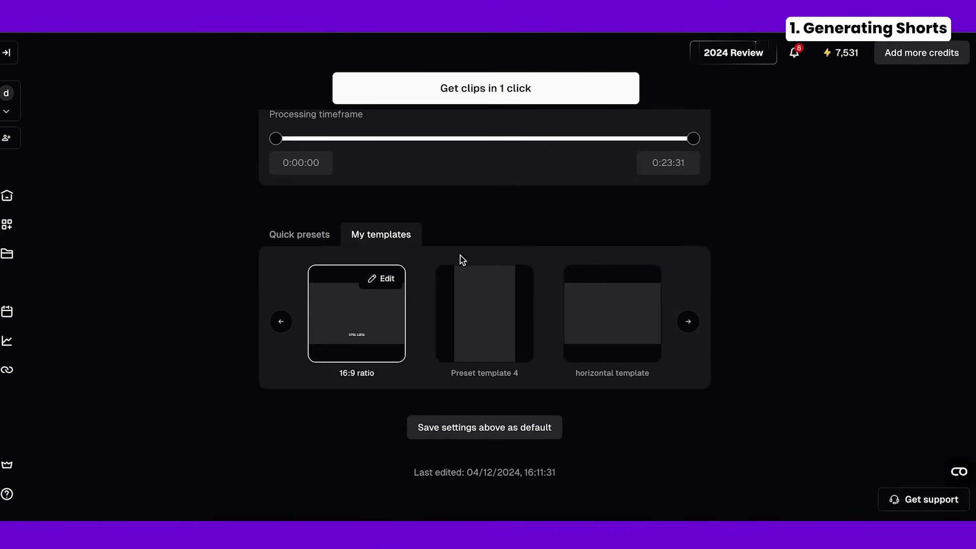
pyautogui.click(498, 314)
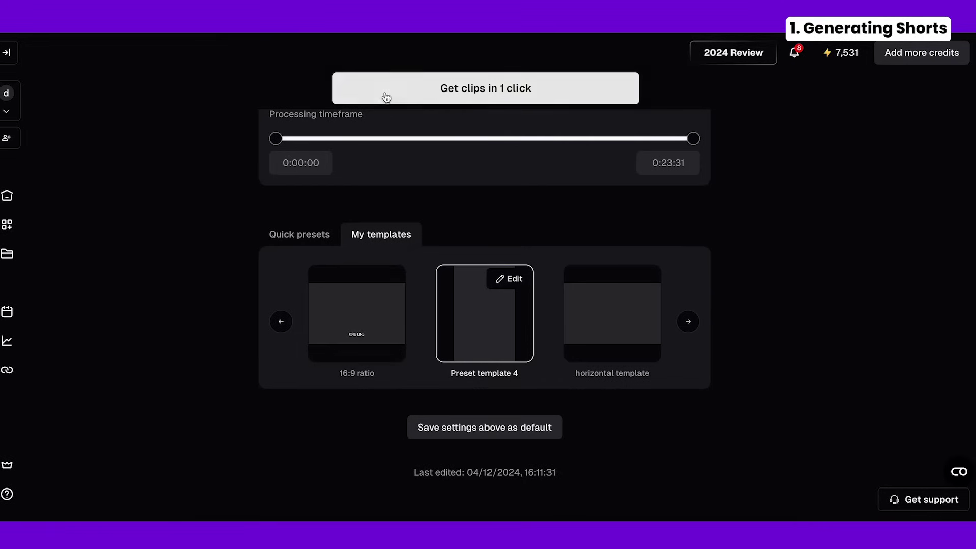
pyautogui.click(405, 97)
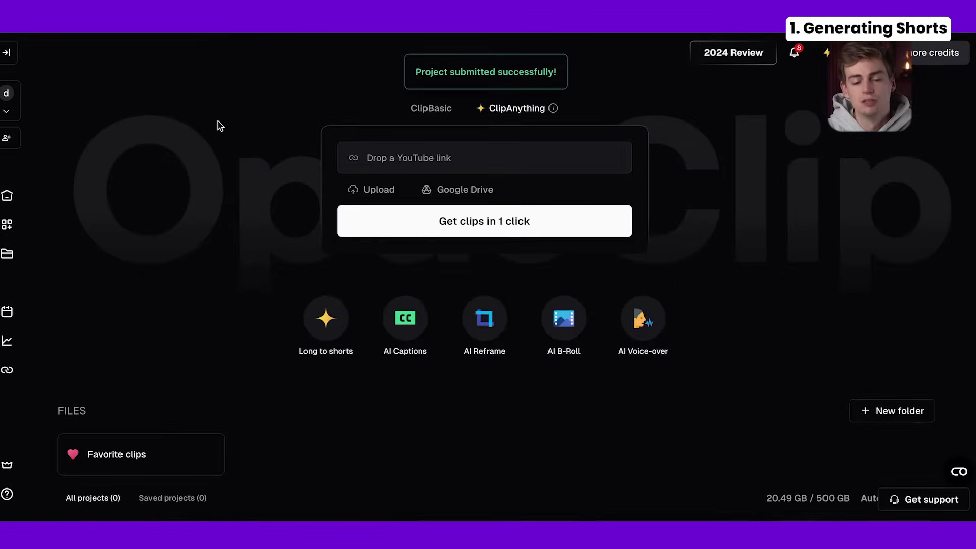
# Open the earlier finished "I Tried 100+ AI Tools" project that has 24 days before expiring.
pyautogui.scroll(2, 213, 124)
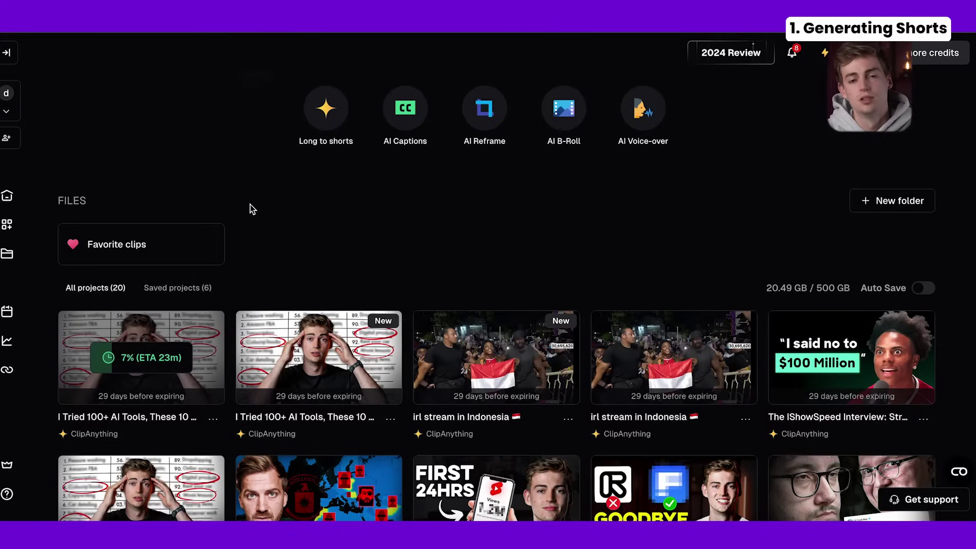
pyautogui.scroll(-2, 250, 204)
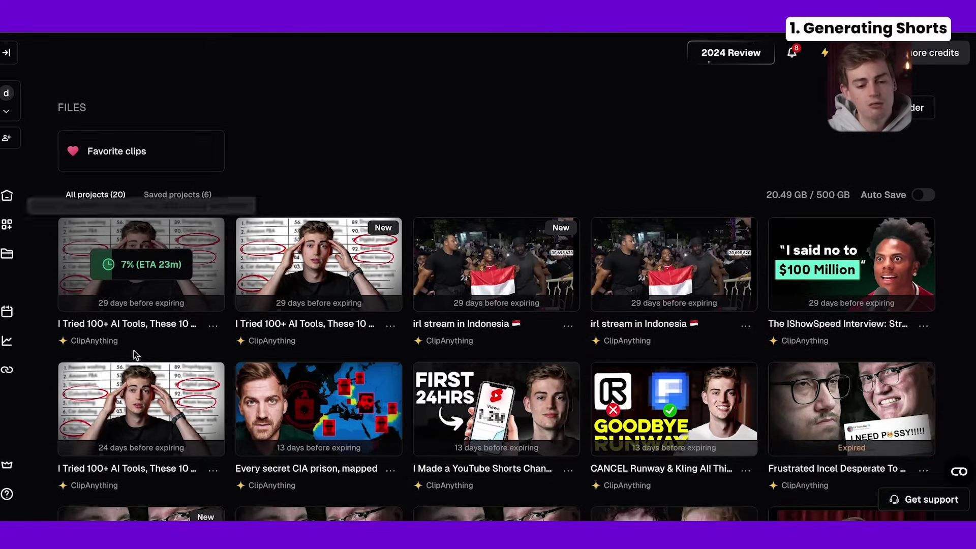
pyautogui.click(147, 405)
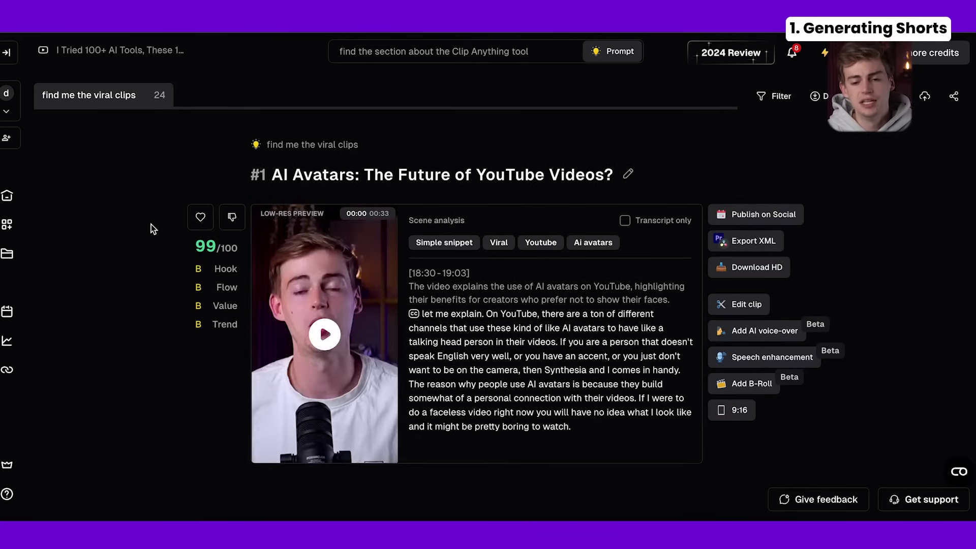
# Look through the project's ranked viral clips and open clip #2, "AI PowerPoint in Seconds!", for editing.
pyautogui.scroll(-20, 240, 247)
pyautogui.scroll(-20, 218, 250)
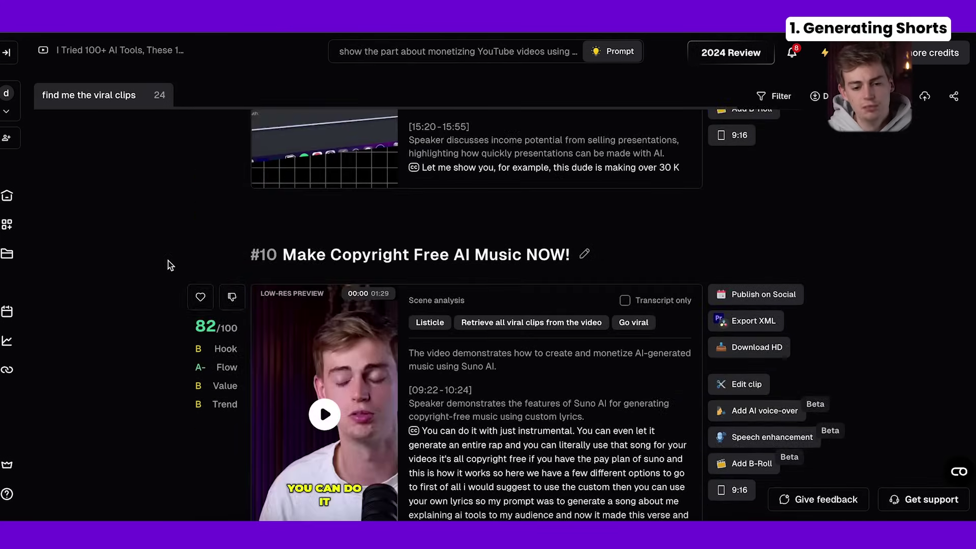
pyautogui.scroll(-12, 181, 269)
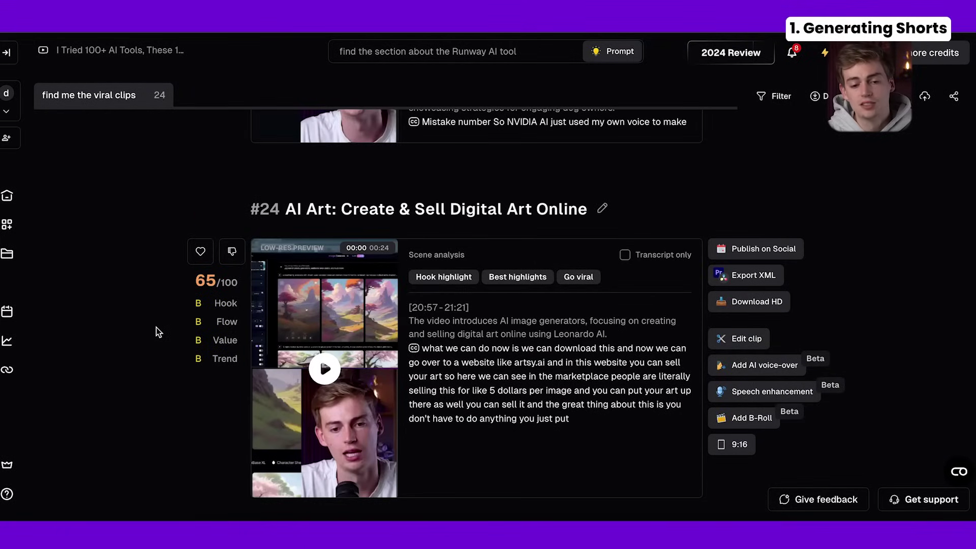
pyautogui.scroll(20, 156, 330)
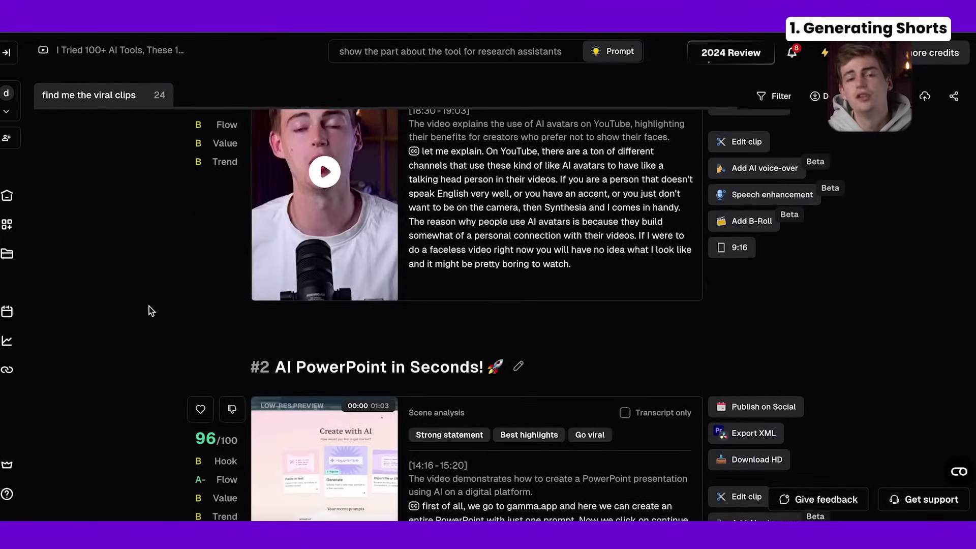
pyautogui.scroll(4, 149, 306)
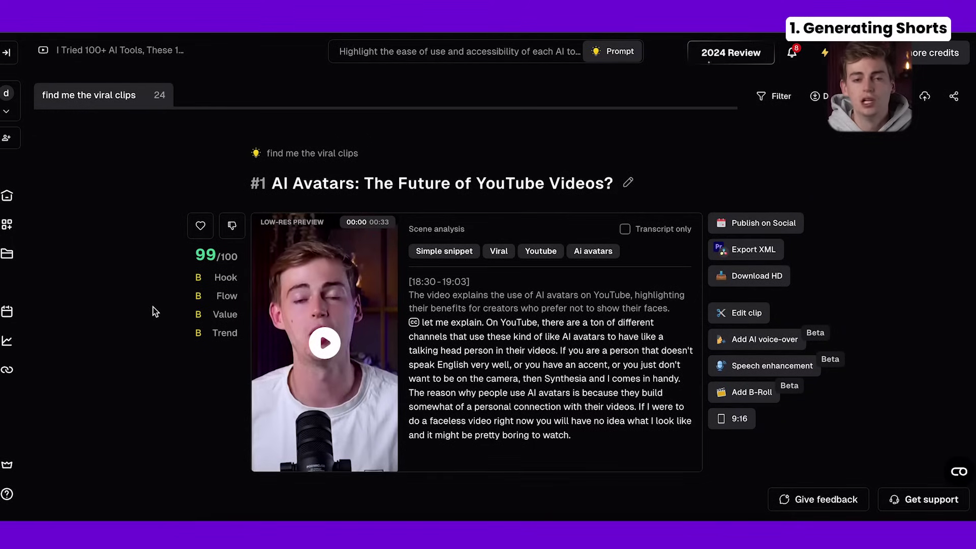
pyautogui.scroll(-1, 153, 289)
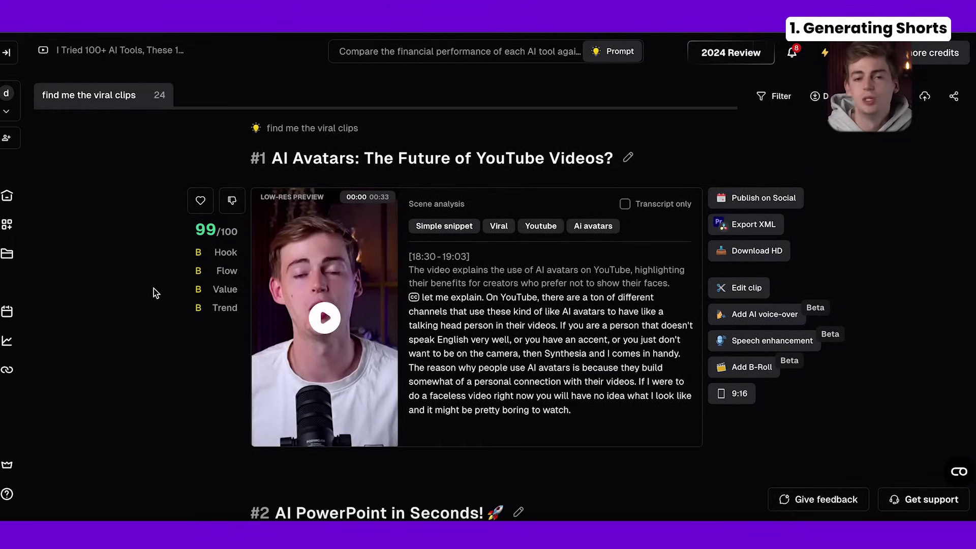
pyautogui.scroll(-7, 173, 274)
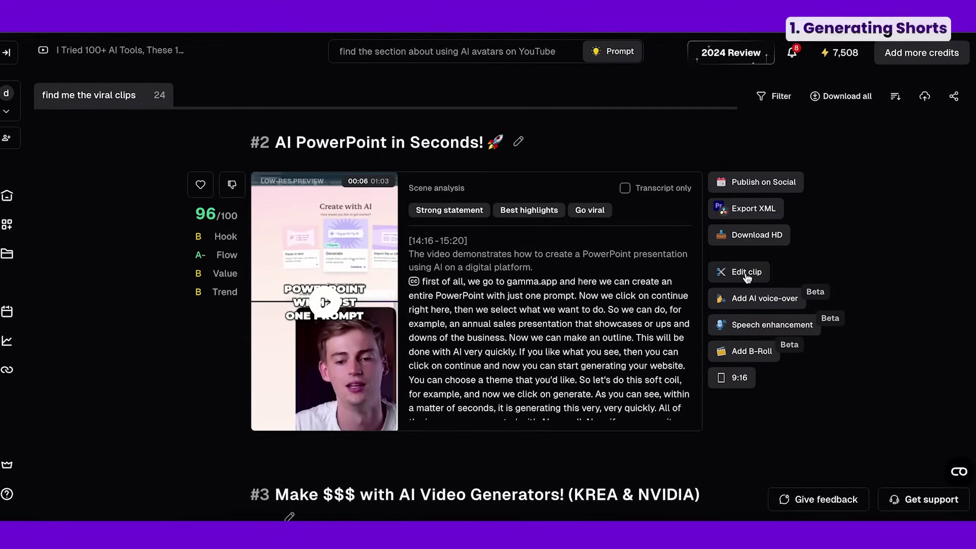
pyautogui.click(719, 271)
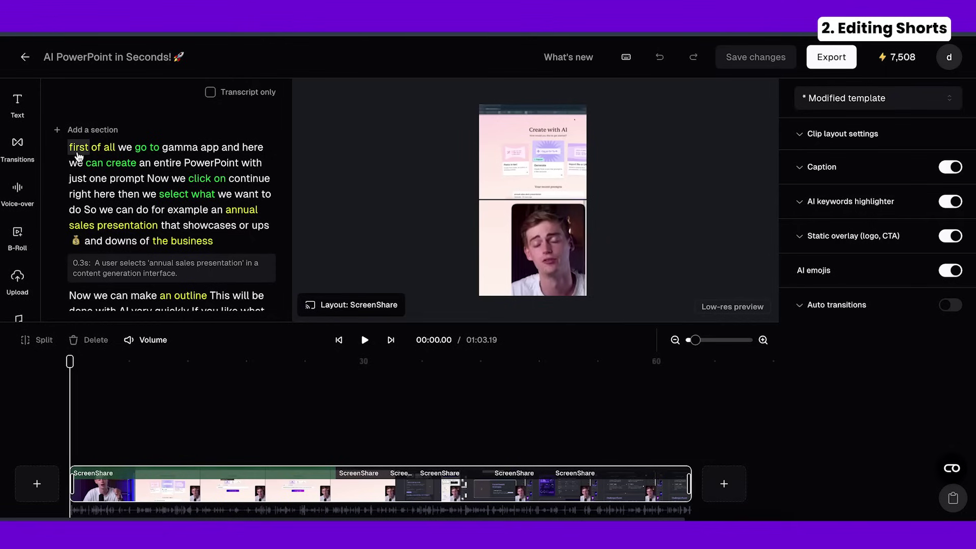
# Add the source passage from "But now you can do the same with AI" to "Let me show you how it works." before the clip's opening.
pyautogui.click(80, 148)
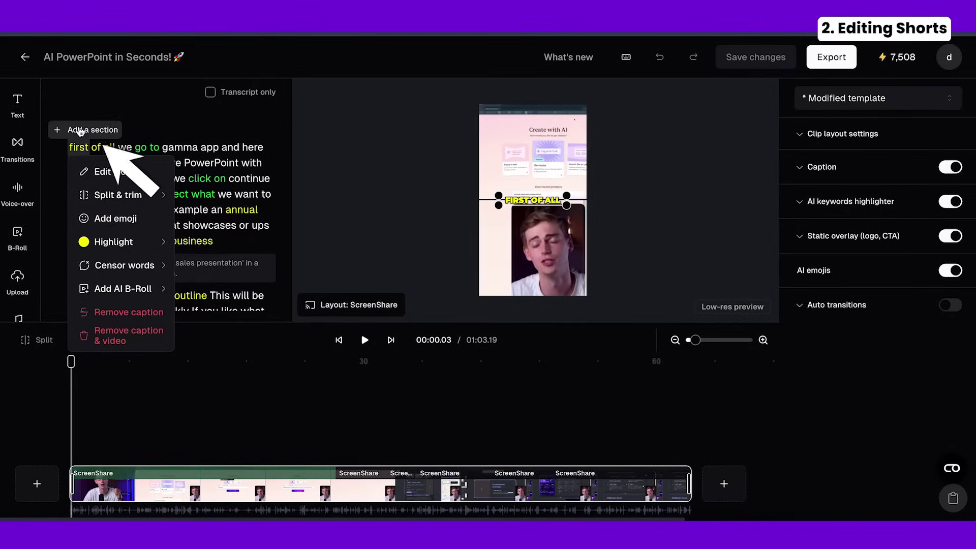
pyautogui.click(79, 130)
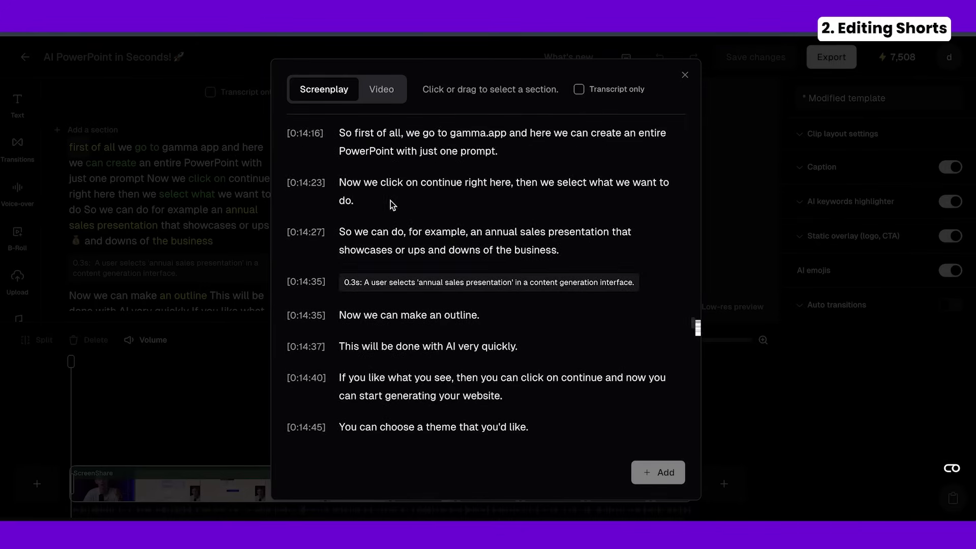
pyautogui.scroll(3, 390, 202)
pyautogui.moveTo(343, 222); pyautogui.dragTo(356, 162)
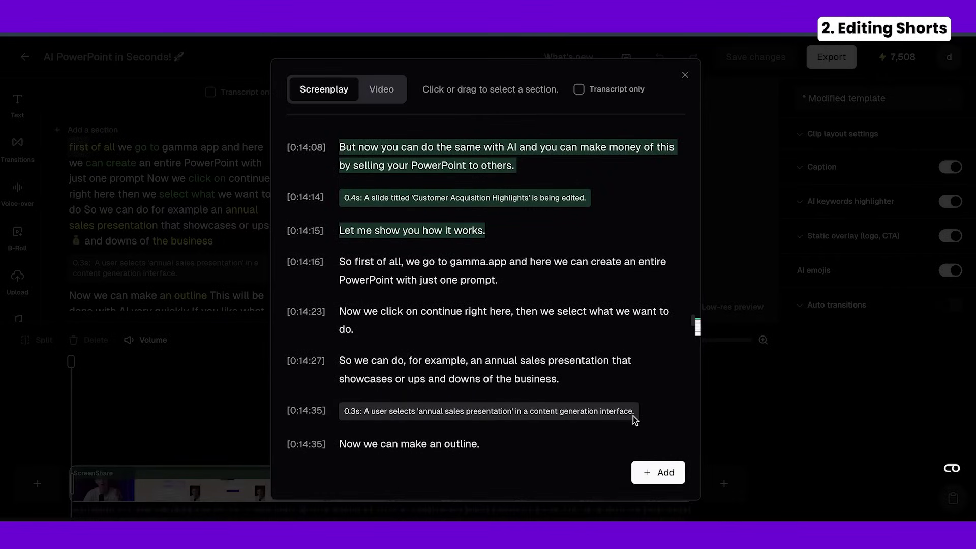
pyautogui.click(661, 472)
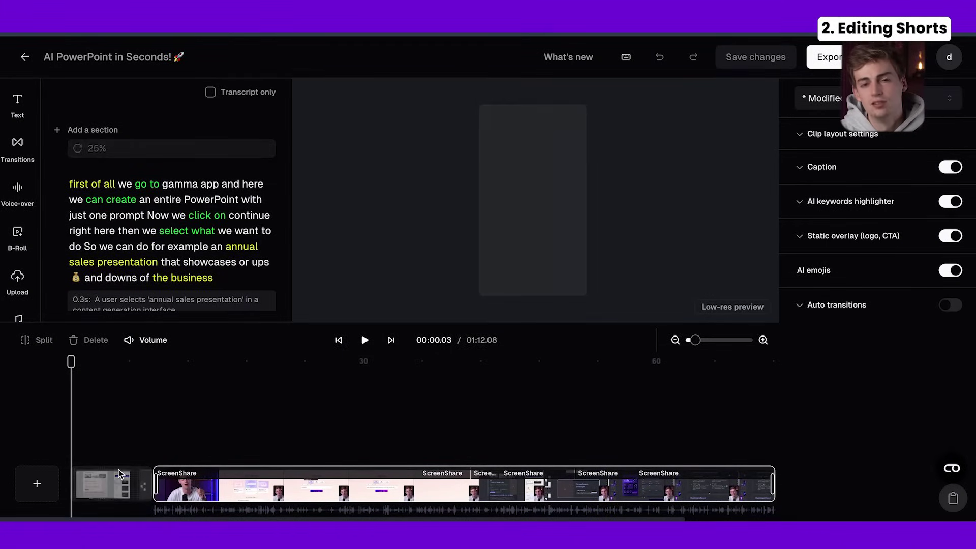
# Delete the newly added opening section from the timeline.
pyautogui.scroll(-2, 131, 203)
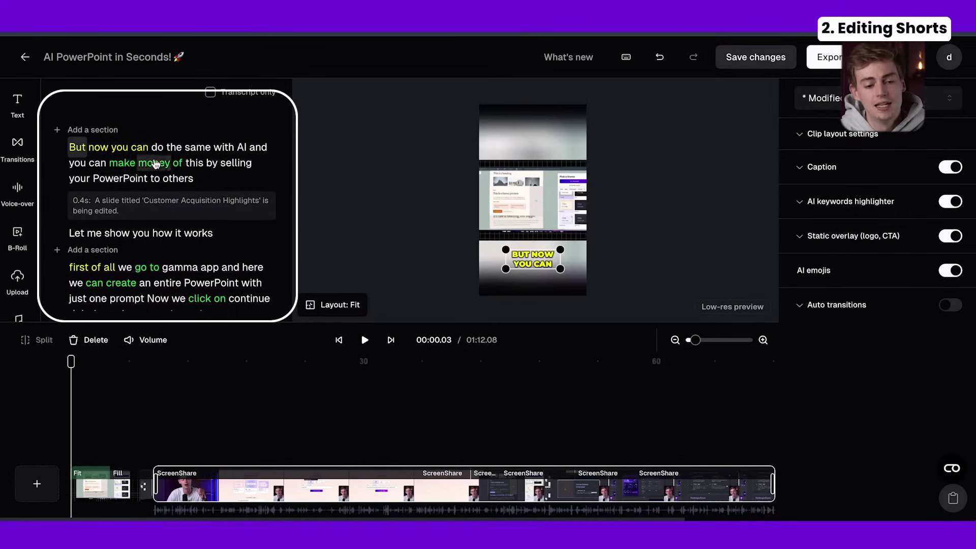
pyautogui.click(181, 389)
pyautogui.click(84, 490)
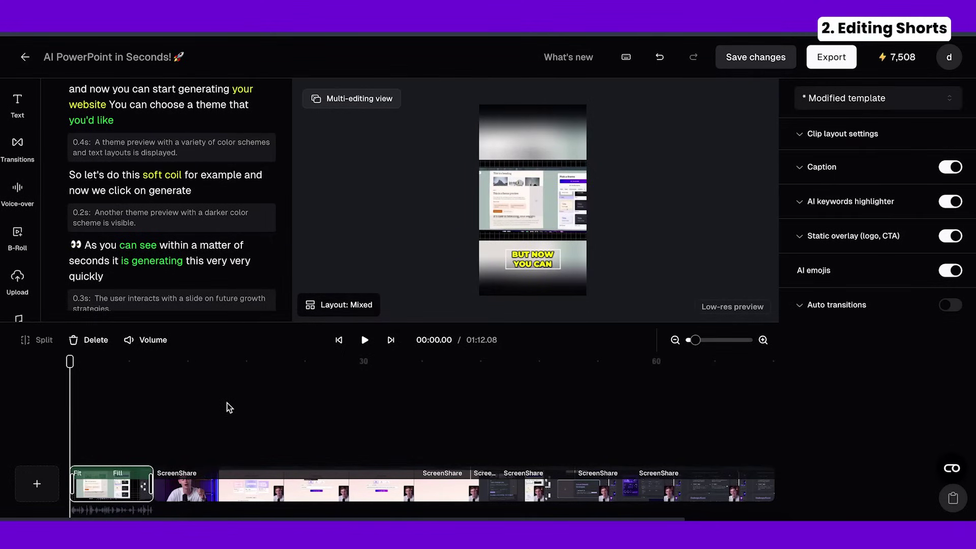
pyautogui.press('Delete')
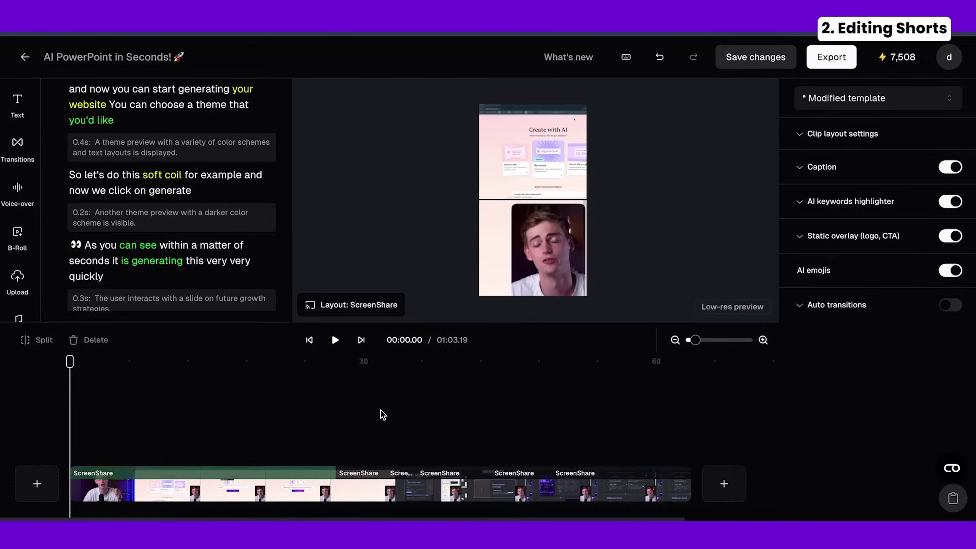
# Scrub through the start of the clip and check the highlight color options for the caption word "prompt".
pyautogui.click(82, 420)
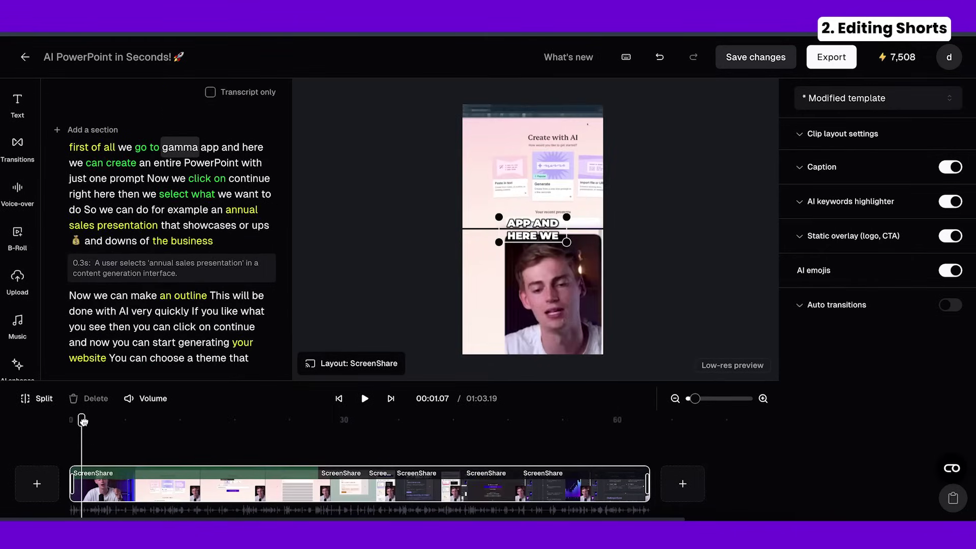
pyautogui.moveTo(83, 420); pyautogui.dragTo(154, 419)
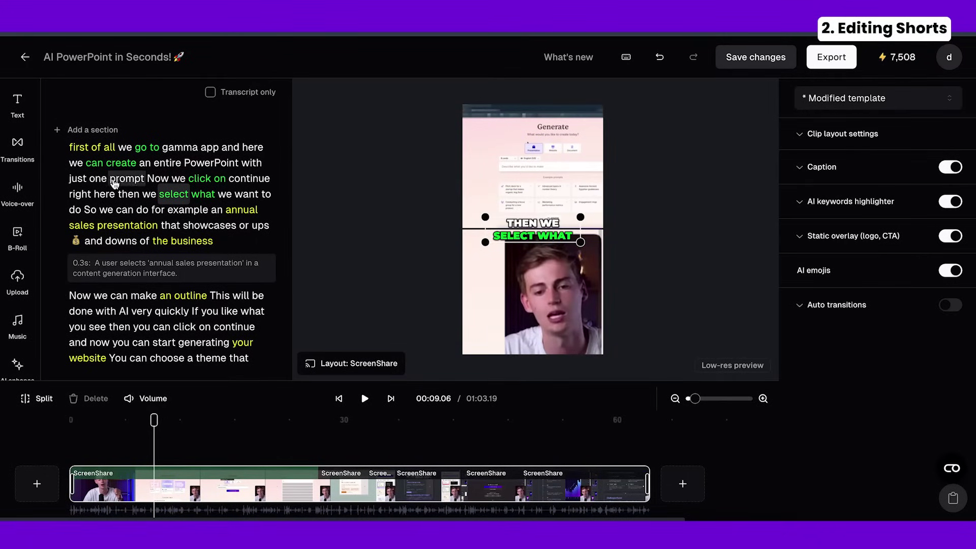
pyautogui.click(125, 184)
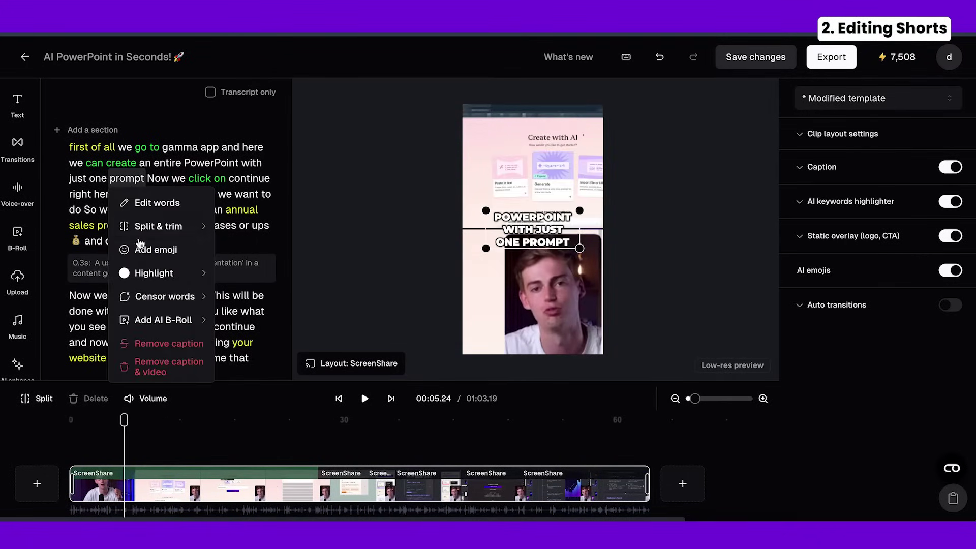
pyautogui.moveTo(153, 274)
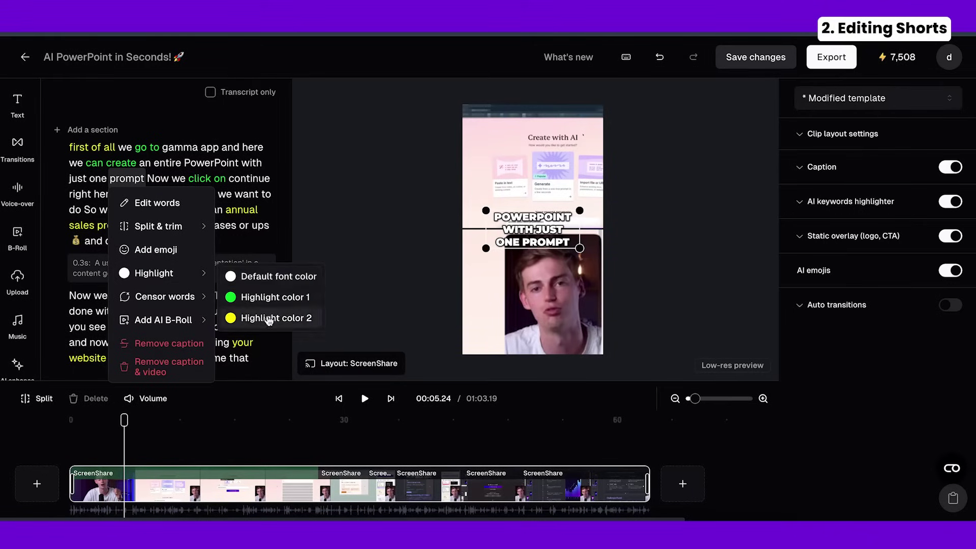
pyautogui.moveTo(203, 274)
# Change the AI keywords highlighter colors to blue (0524F7FF) for the first and red for the second.
pyautogui.click(822, 202)
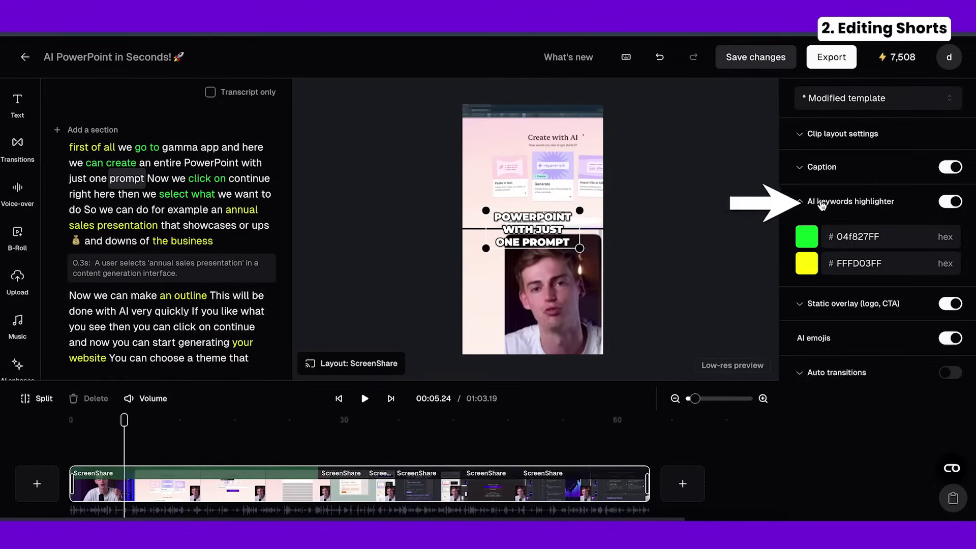
pyautogui.click(807, 237)
pyautogui.moveTo(866, 358); pyautogui.dragTo(878, 358)
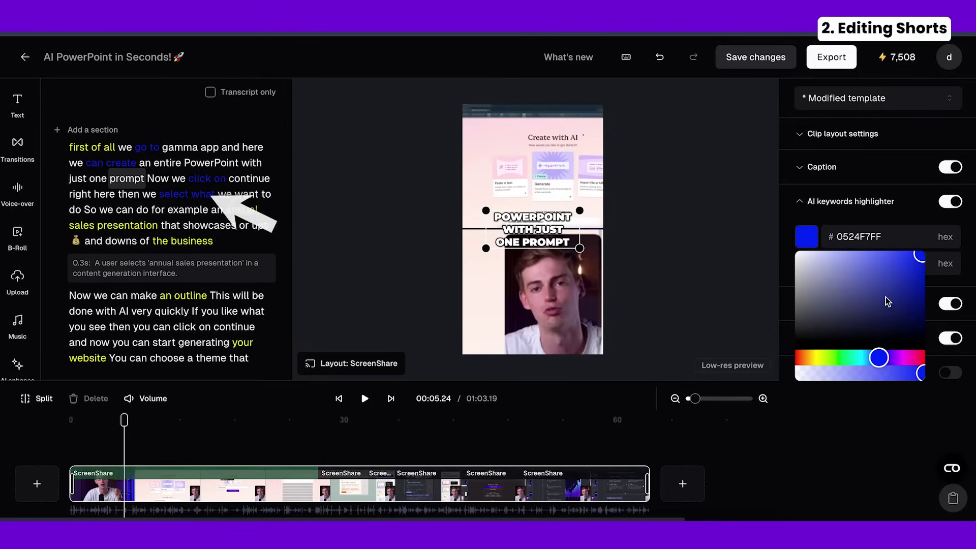
pyautogui.click(867, 230)
pyautogui.click(815, 270)
pyautogui.moveTo(862, 387); pyautogui.dragTo(922, 384)
pyautogui.click(905, 339)
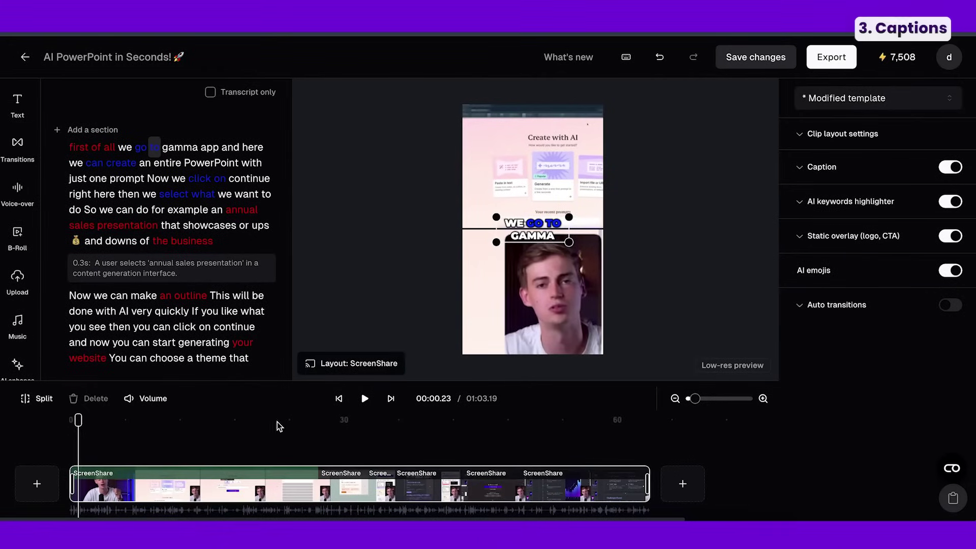
# Reposition the captions over the boundary between the screen share and the speaker, centered and slightly raised.
pyautogui.click(170, 464)
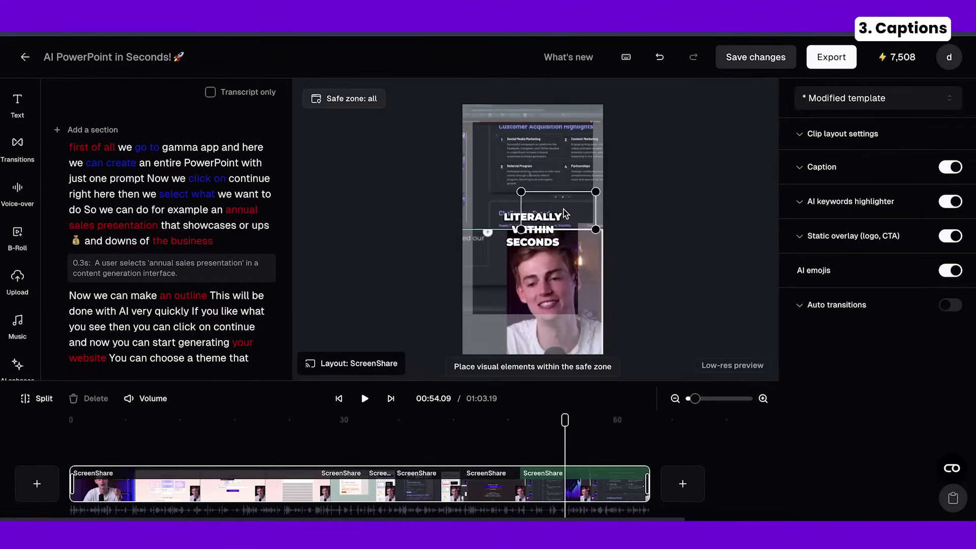
pyautogui.moveTo(566, 213); pyautogui.dragTo(588, 254)
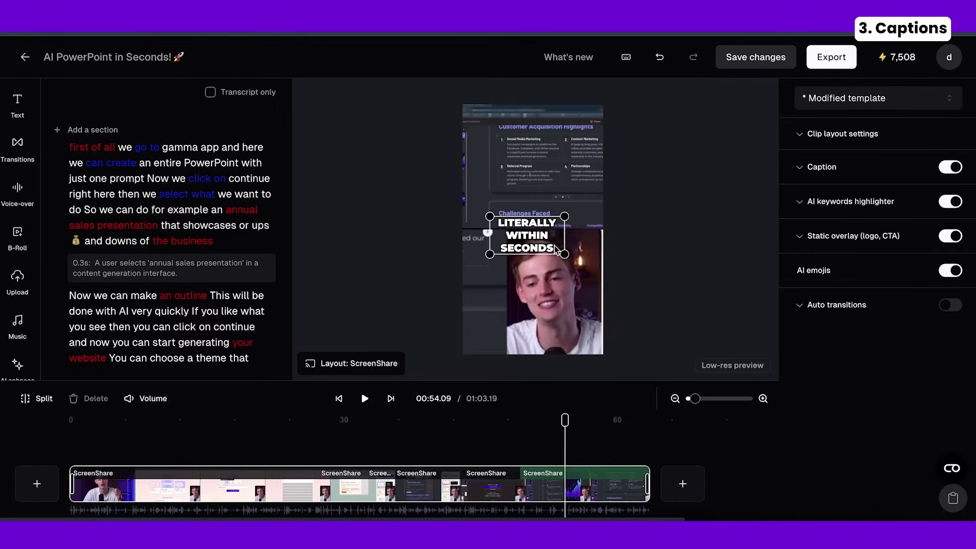
pyautogui.moveTo(521, 239); pyautogui.dragTo(523, 229)
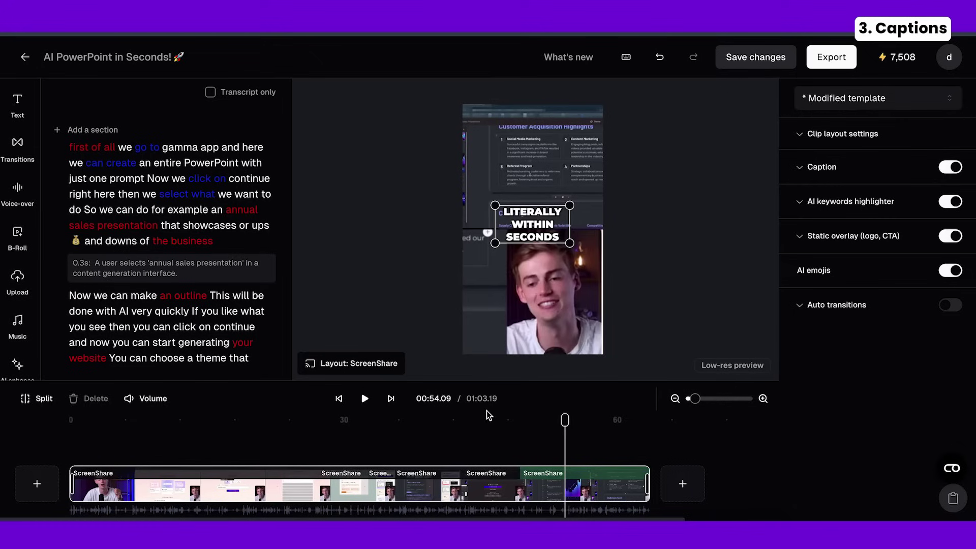
pyautogui.click(531, 437)
pyautogui.click(551, 306)
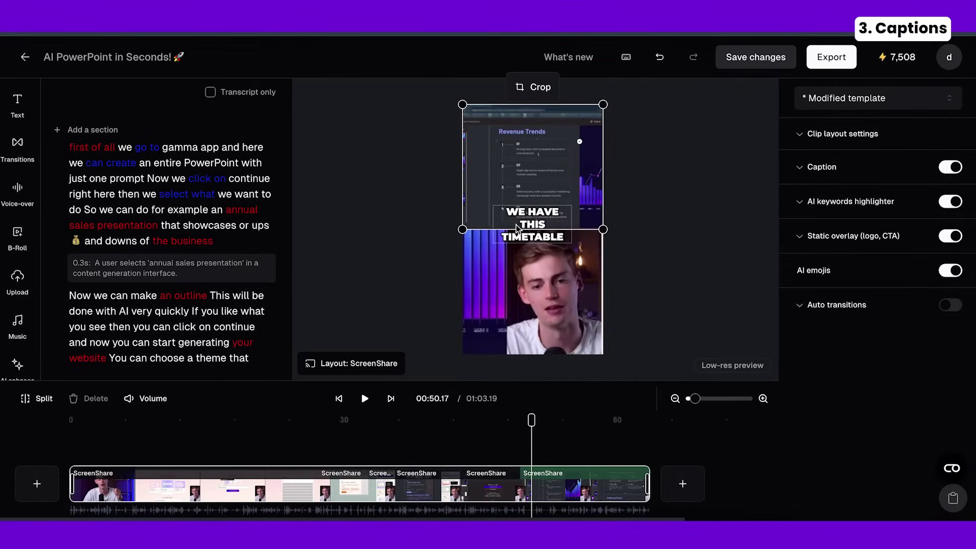
pyautogui.click(536, 228)
pyautogui.moveTo(536, 229); pyautogui.dragTo(536, 221)
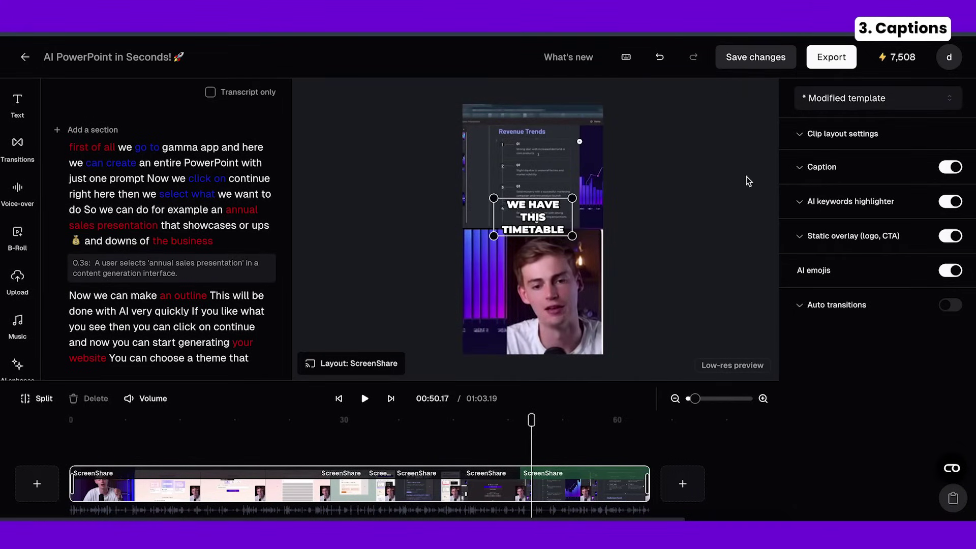
# Apply the Karaoke preset to the captions.
pyautogui.click(801, 171)
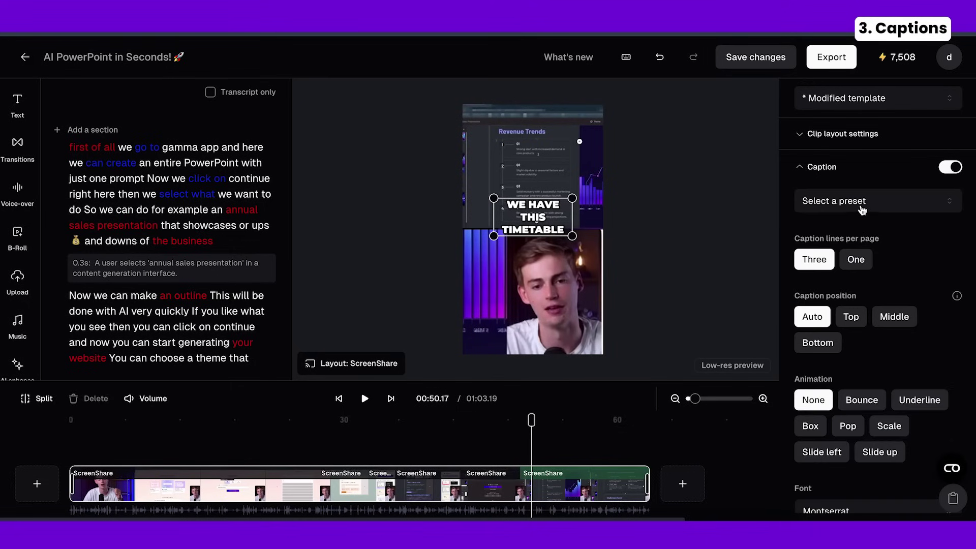
pyautogui.scroll(-1, 875, 205)
pyautogui.click(881, 181)
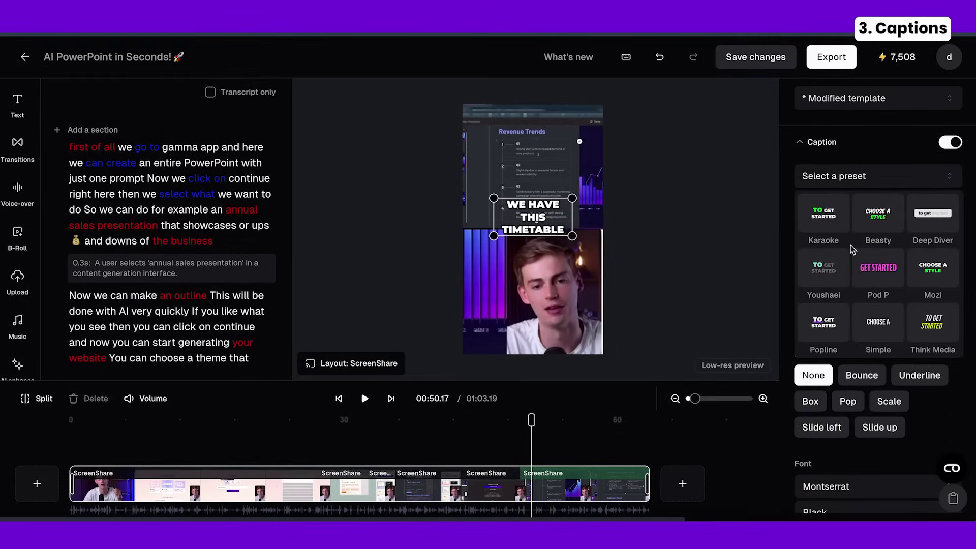
pyautogui.click(823, 218)
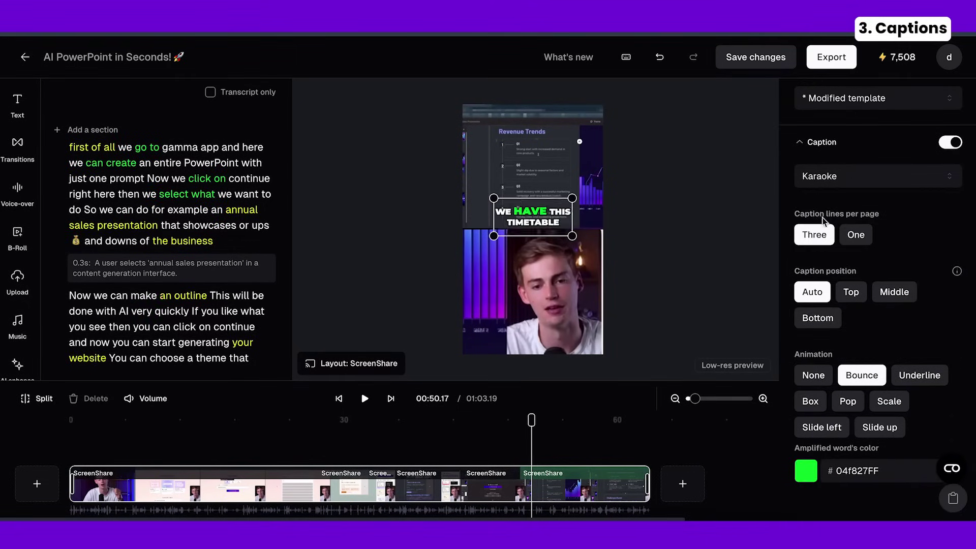
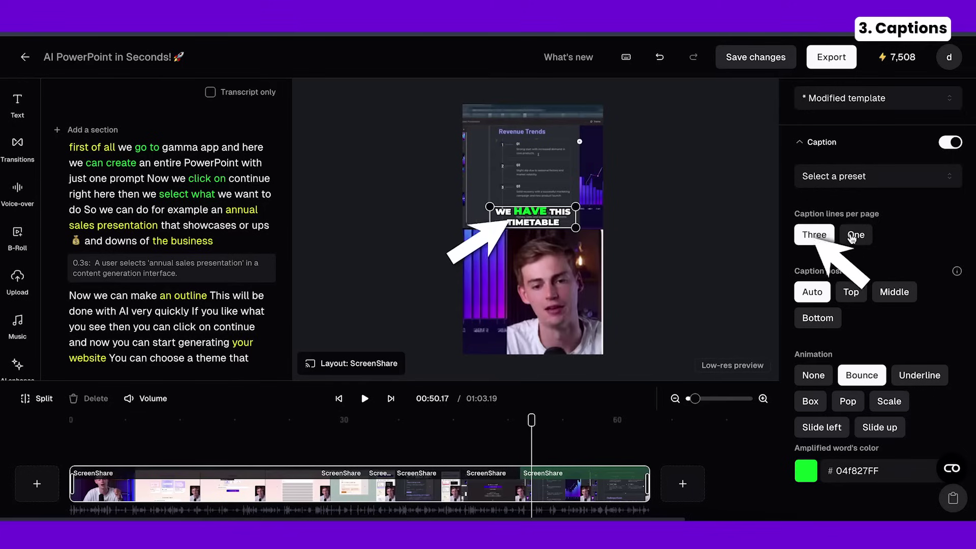
# Limit the captions to one line per page and nudge the caption slightly lower, just above the speaker.
pyautogui.click(857, 236)
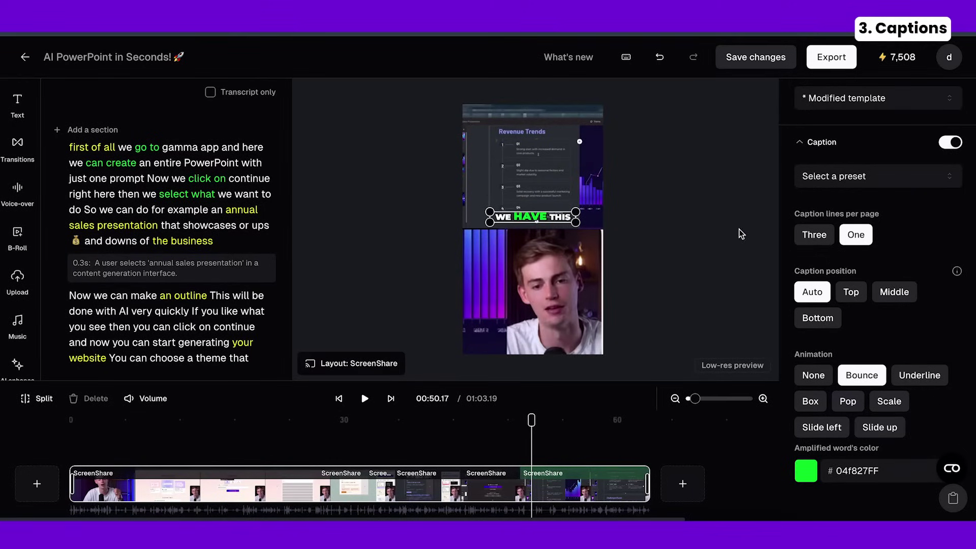
pyautogui.scroll(-1, 821, 242)
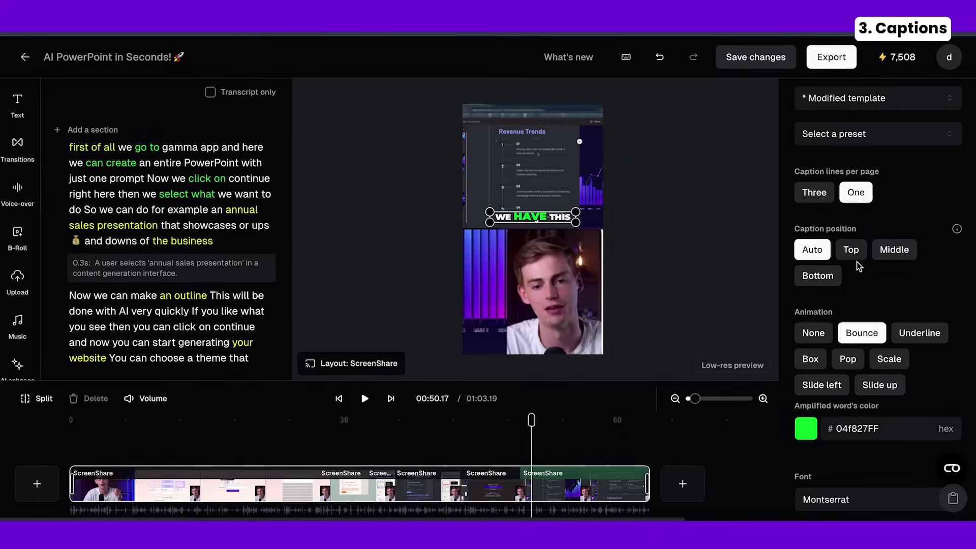
pyautogui.moveTo(500, 227); pyautogui.dragTo(508, 230)
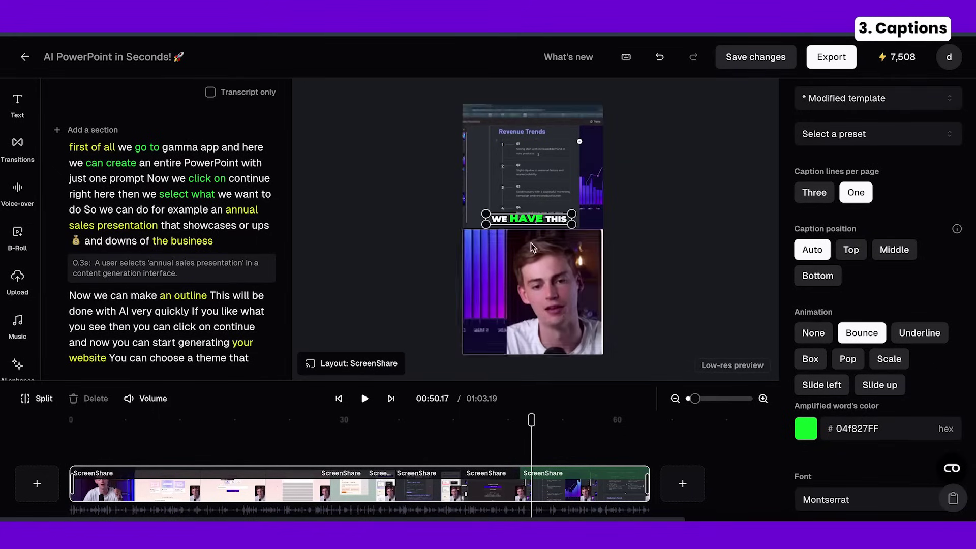
# Compare the captions with animation None and with Bounce, playing back the Bounce version.
pyautogui.scroll(-2, 807, 310)
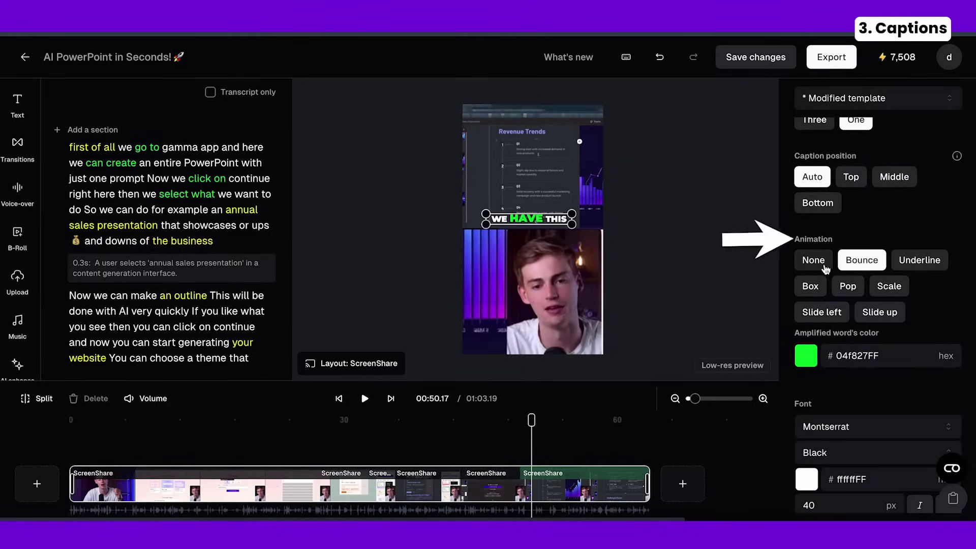
pyautogui.click(813, 260)
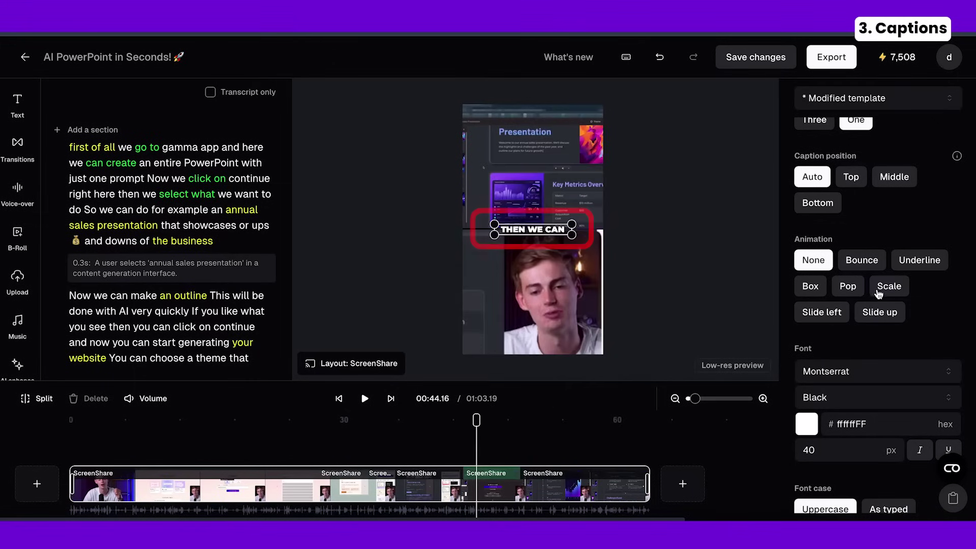
pyautogui.click(862, 261)
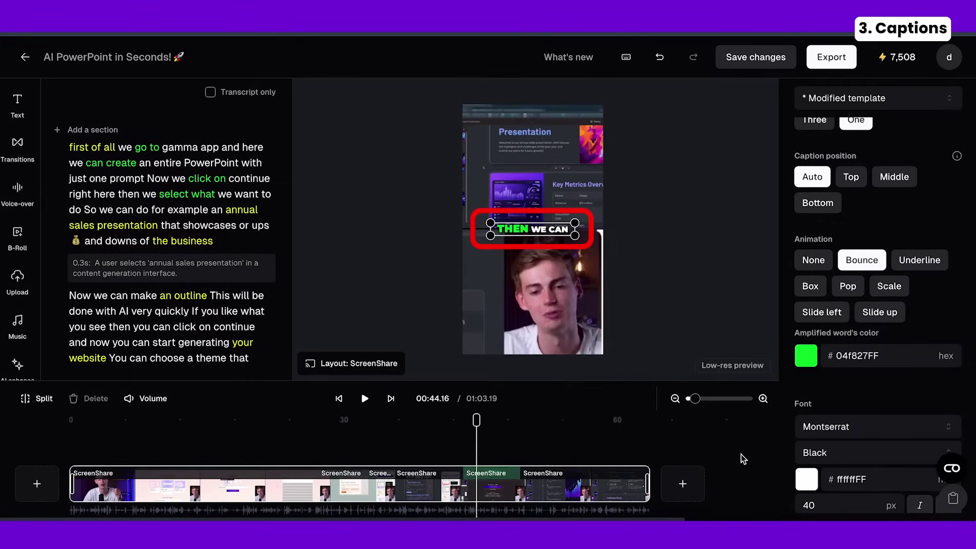
pyautogui.click(365, 399)
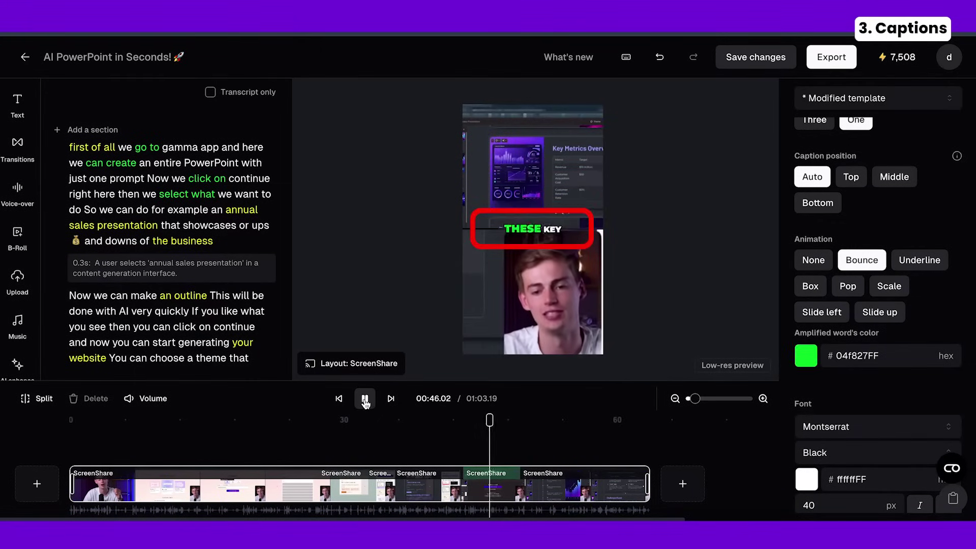
# Try the Underline and Box caption animations, playing back the clip with each.
pyautogui.click(893, 262)
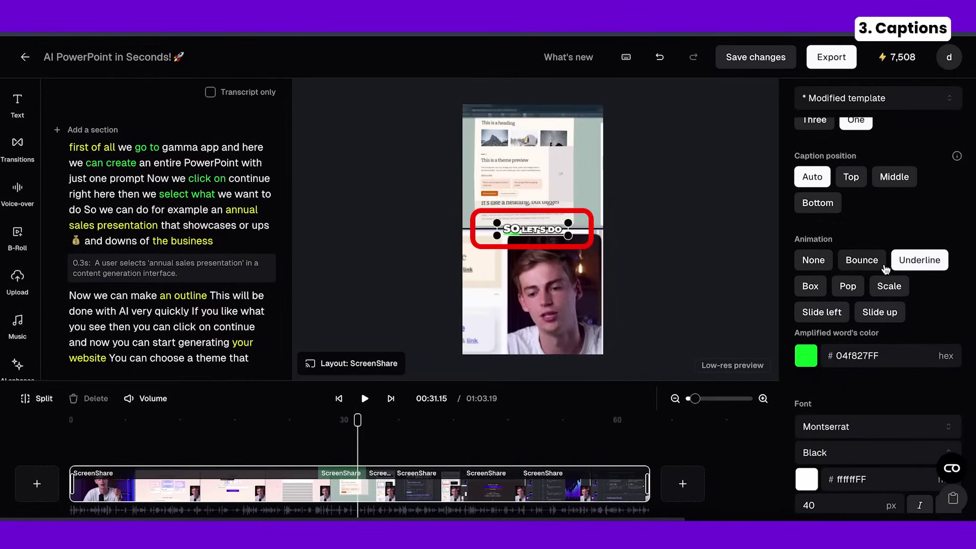
pyautogui.press('space')
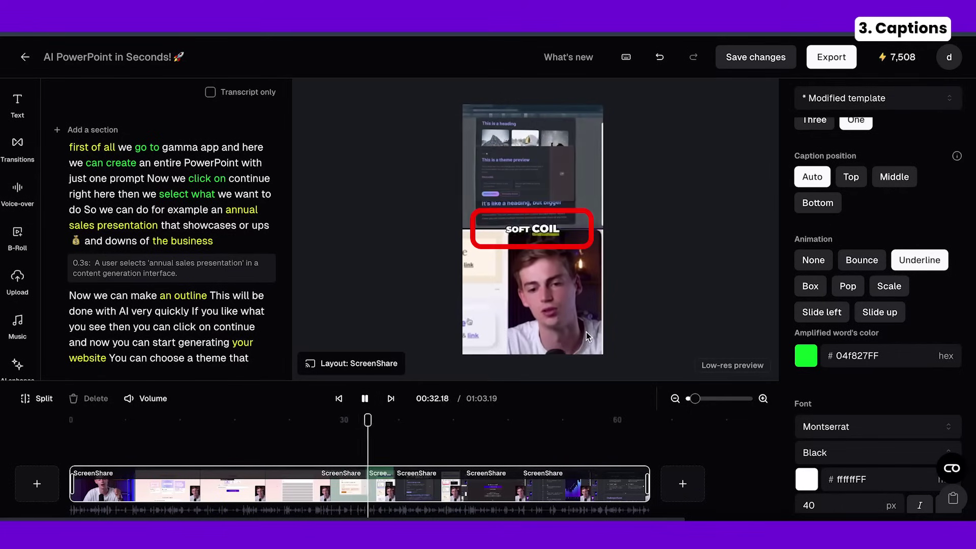
pyautogui.click(808, 286)
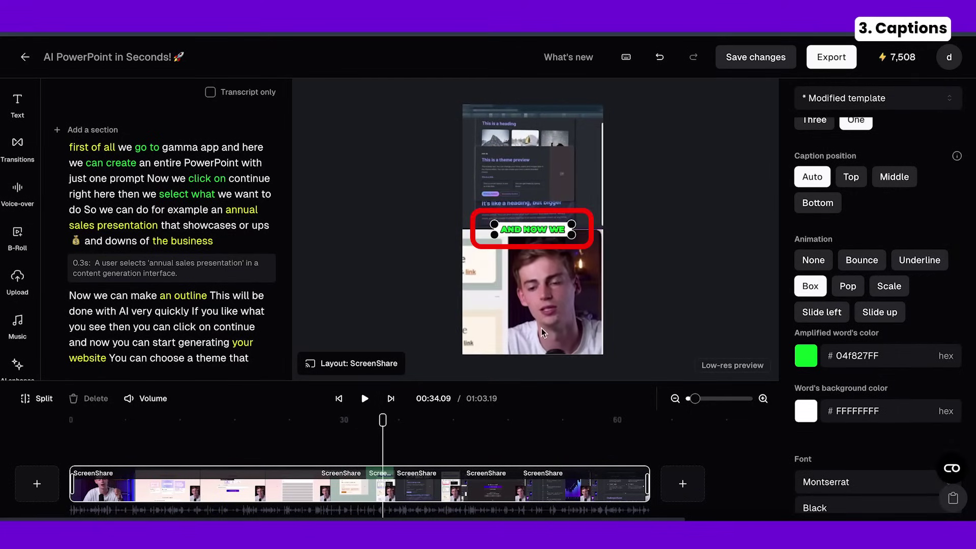
pyautogui.click(364, 398)
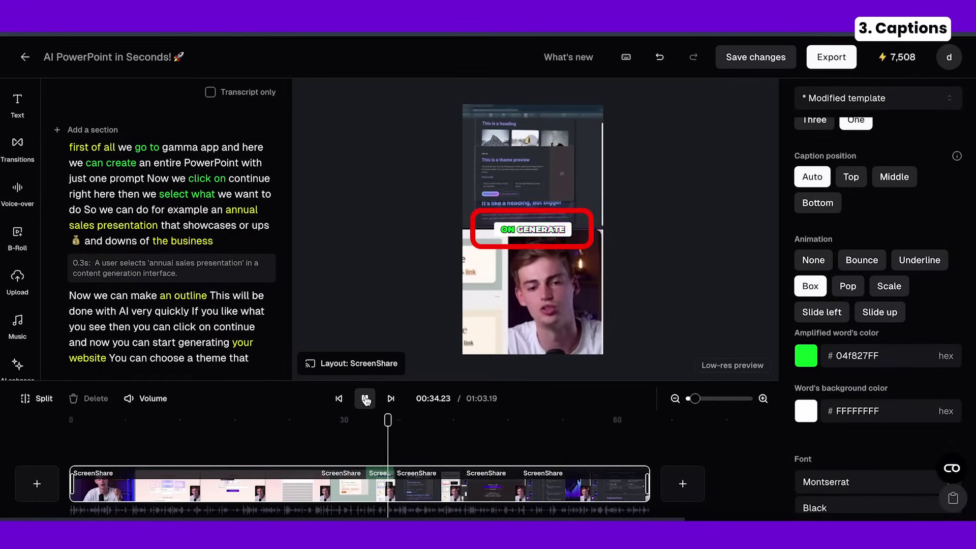
# Preview the Slide left caption animation, then apply Slide up and play it back.
pyautogui.click(801, 317)
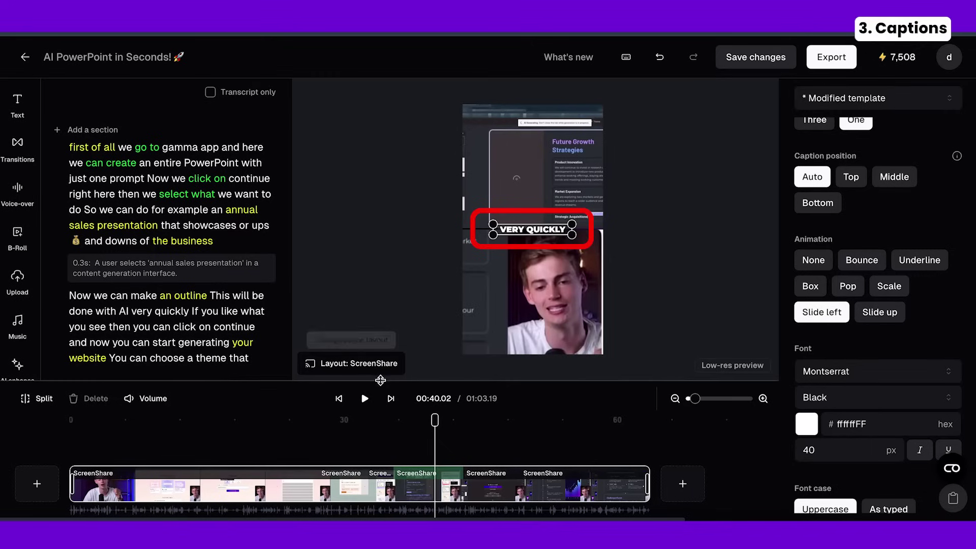
pyautogui.click(364, 397)
pyautogui.click(364, 398)
pyautogui.click(879, 311)
pyautogui.click(365, 398)
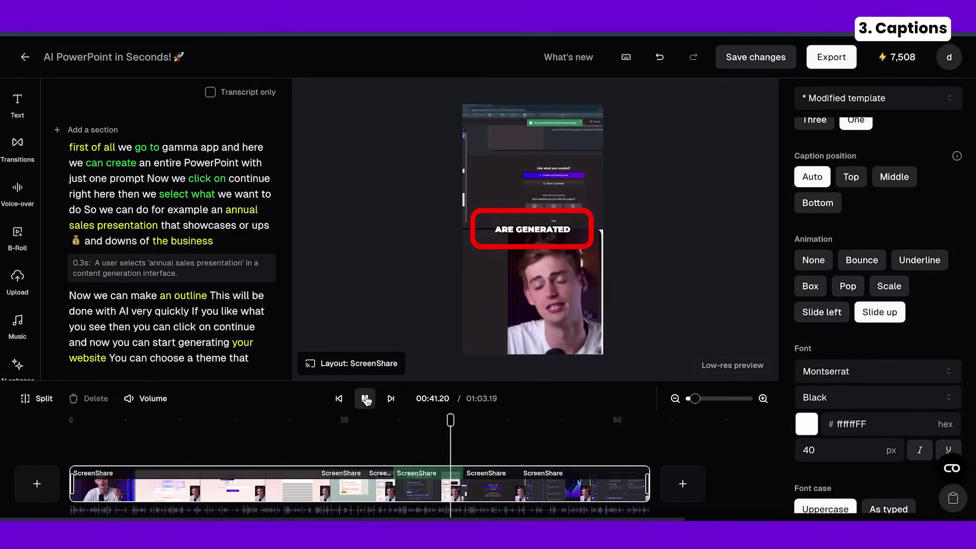
pyautogui.press('space')
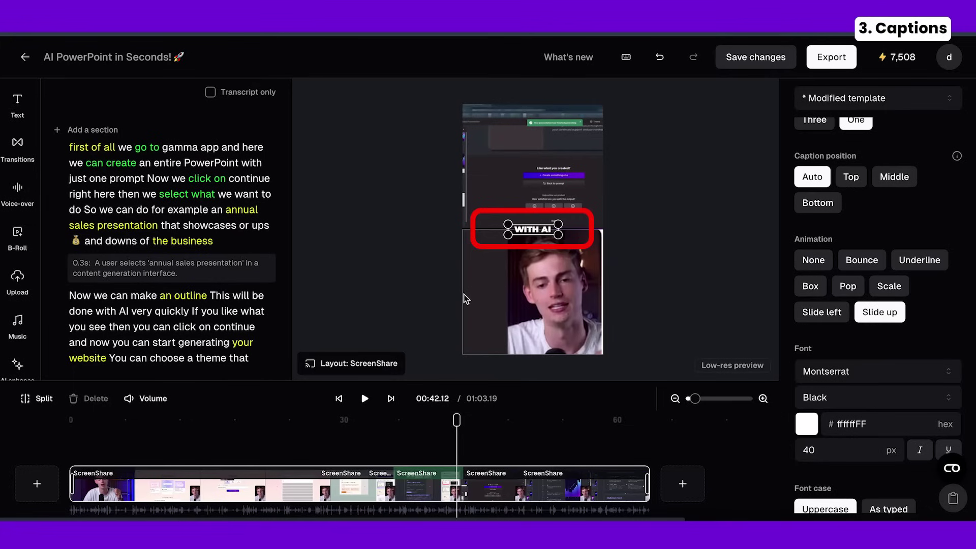
# Examine the available caption fonts and the asset library's section for uploading custom fonts.
pyautogui.scroll(-4, 971, 261)
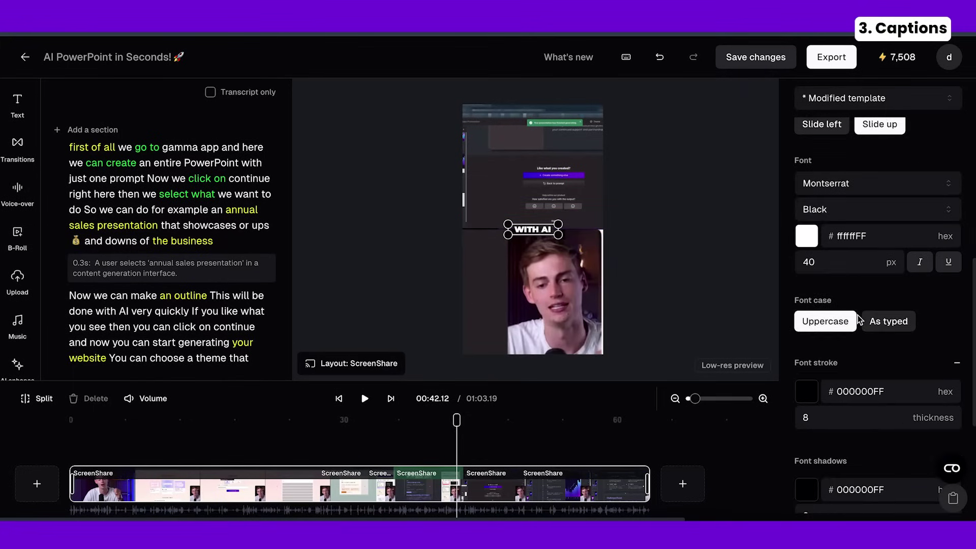
pyautogui.click(864, 182)
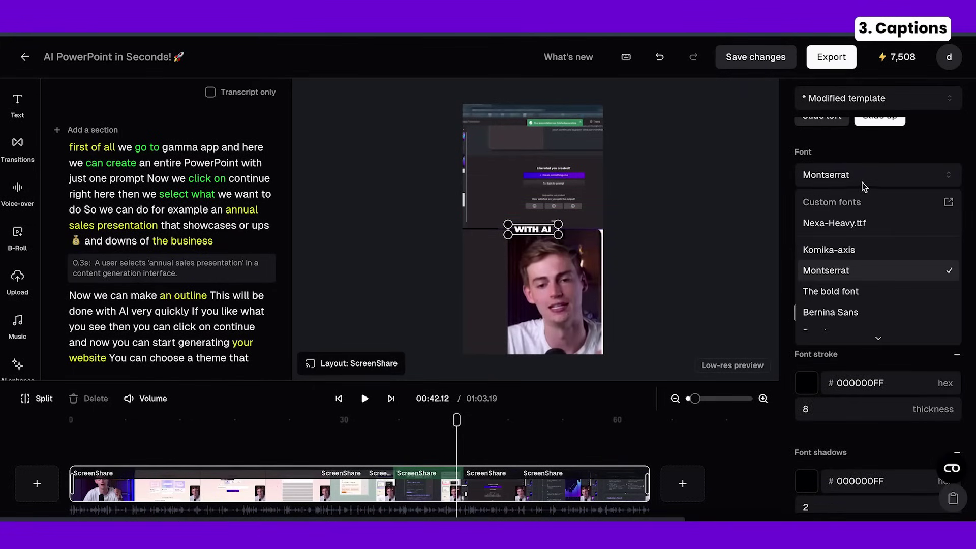
pyautogui.scroll(-3, 863, 271)
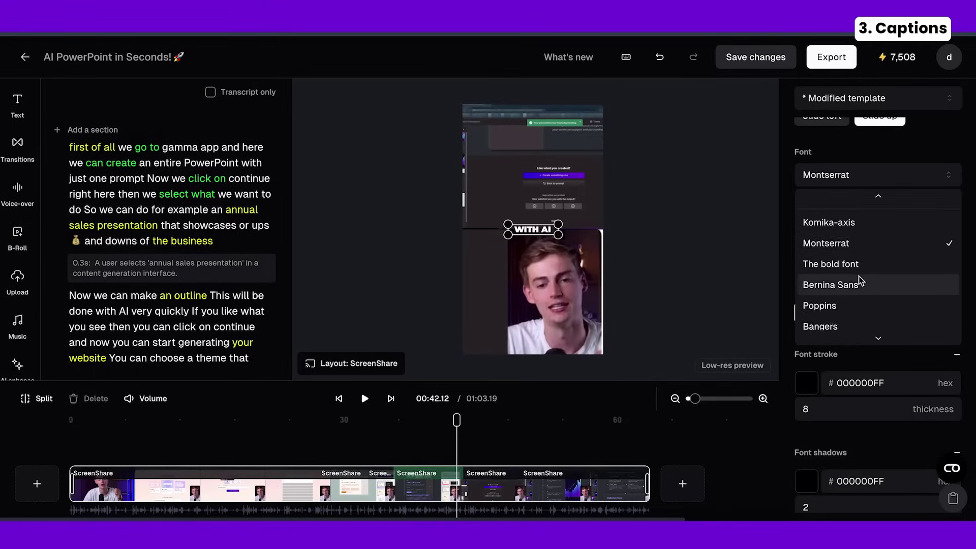
pyautogui.scroll(-2, 851, 272)
pyautogui.scroll(3, 854, 280)
pyautogui.scroll(-1, 884, 265)
pyautogui.scroll(-5, 891, 257)
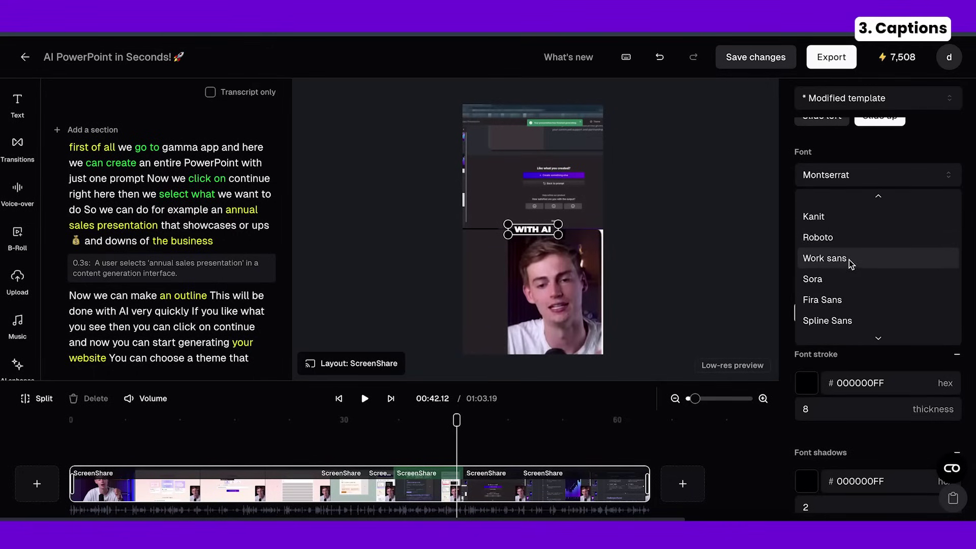
pyautogui.scroll(6, 848, 307)
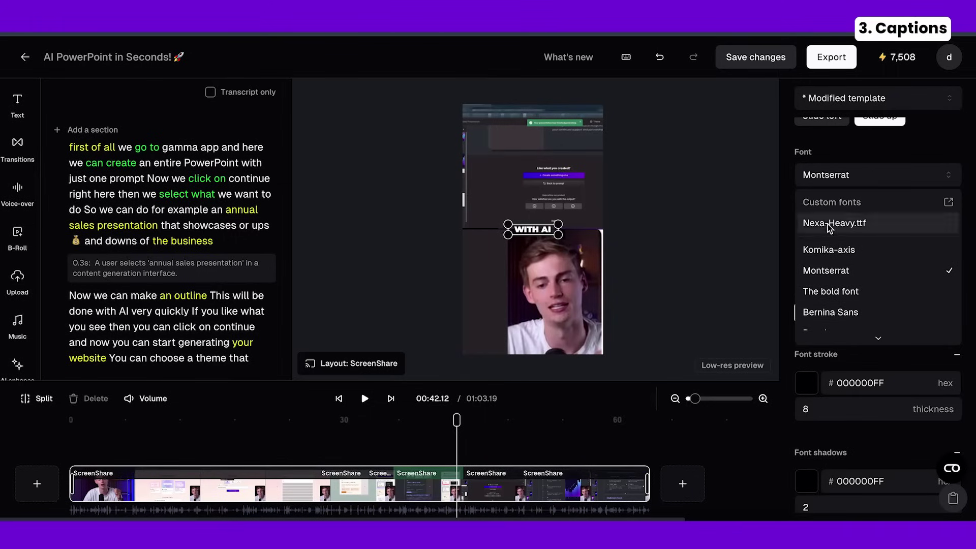
pyautogui.click(949, 203)
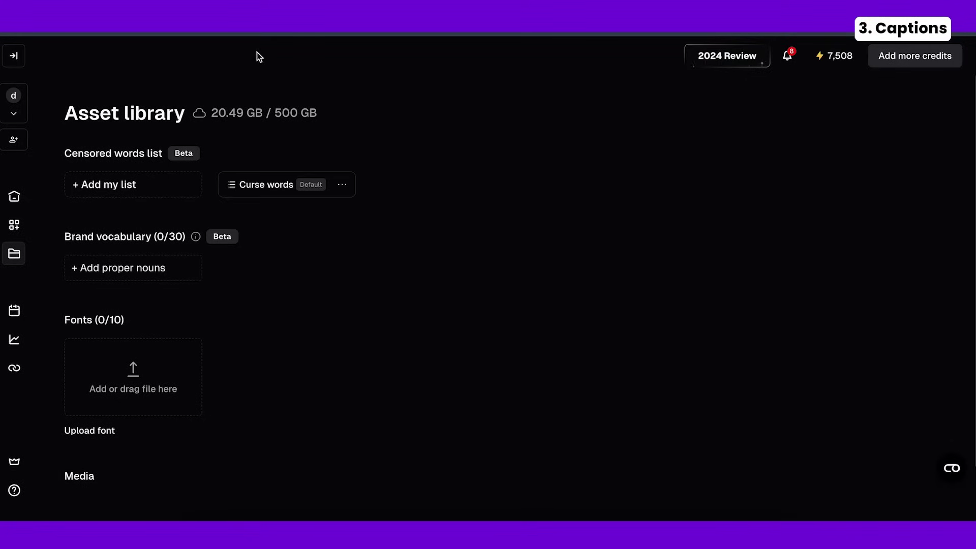
pyautogui.scroll(-1, 164, 348)
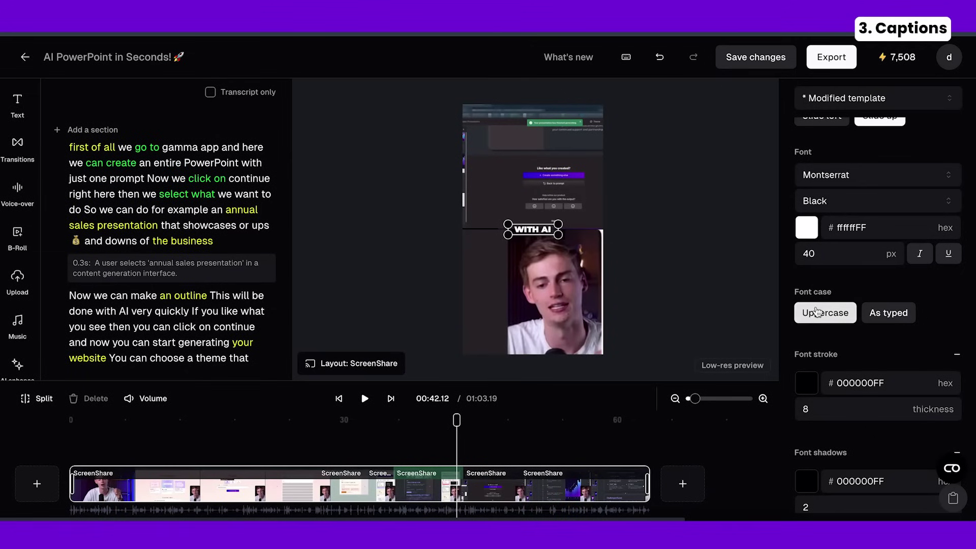
# Set the caption font to Nexa-Heavy.ttf and review the font case, stroke and shadow options.
pyautogui.click(843, 175)
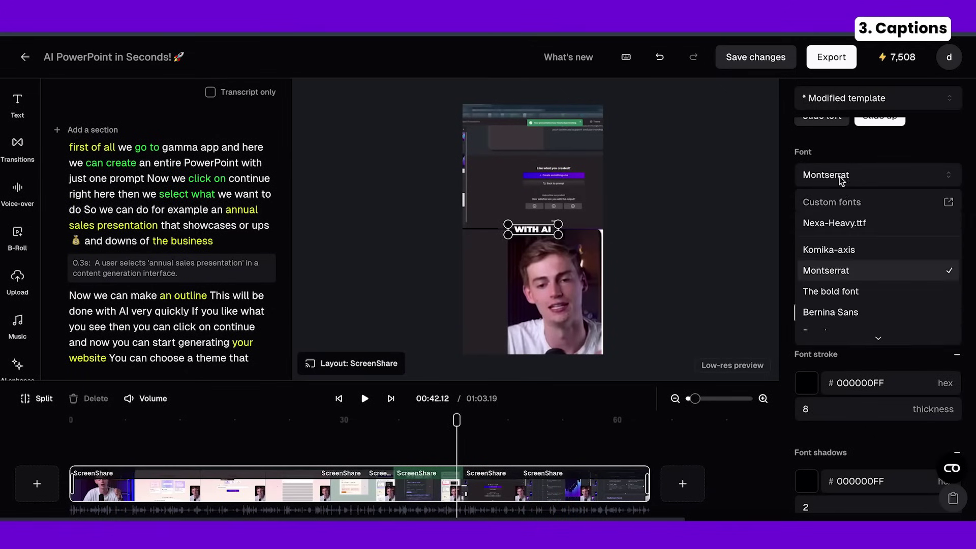
pyautogui.click(846, 225)
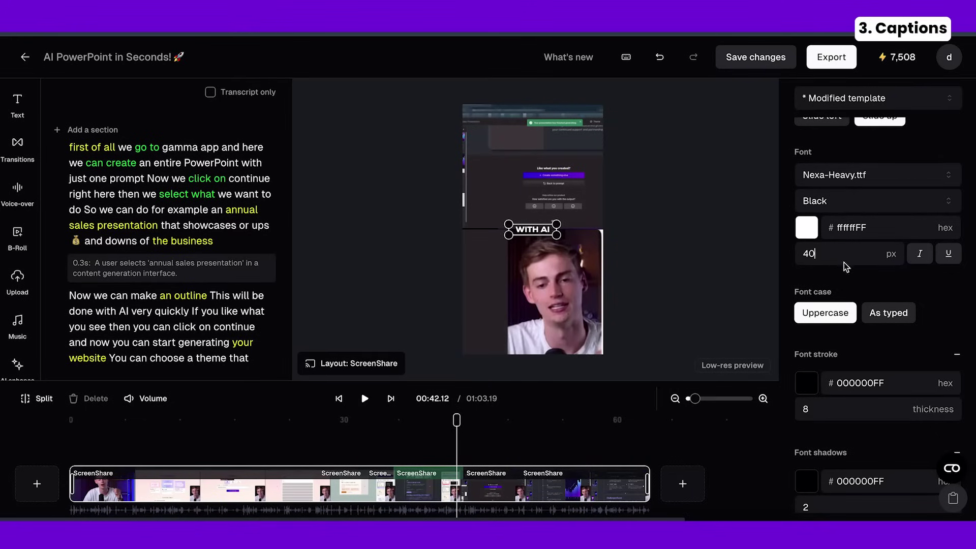
pyautogui.scroll(-1, 846, 269)
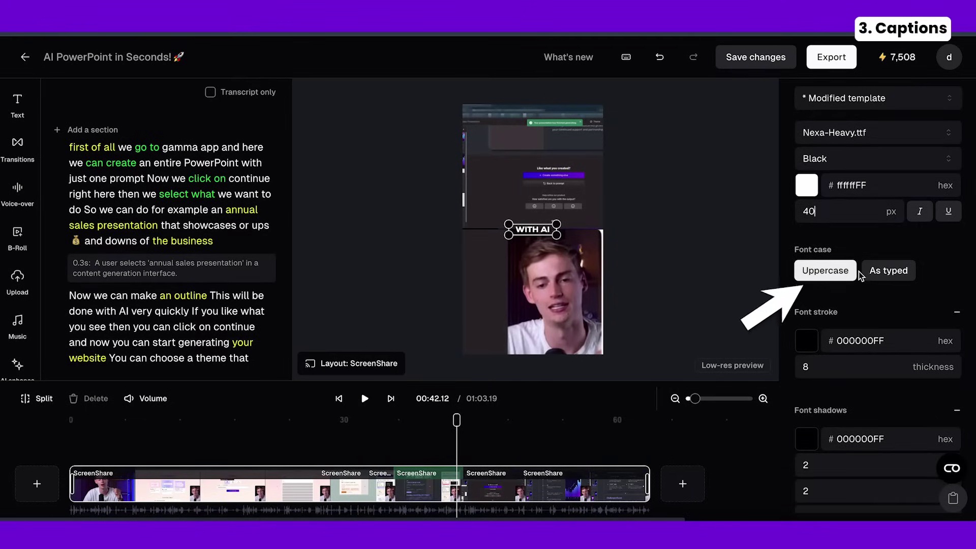
pyautogui.scroll(-3, 854, 298)
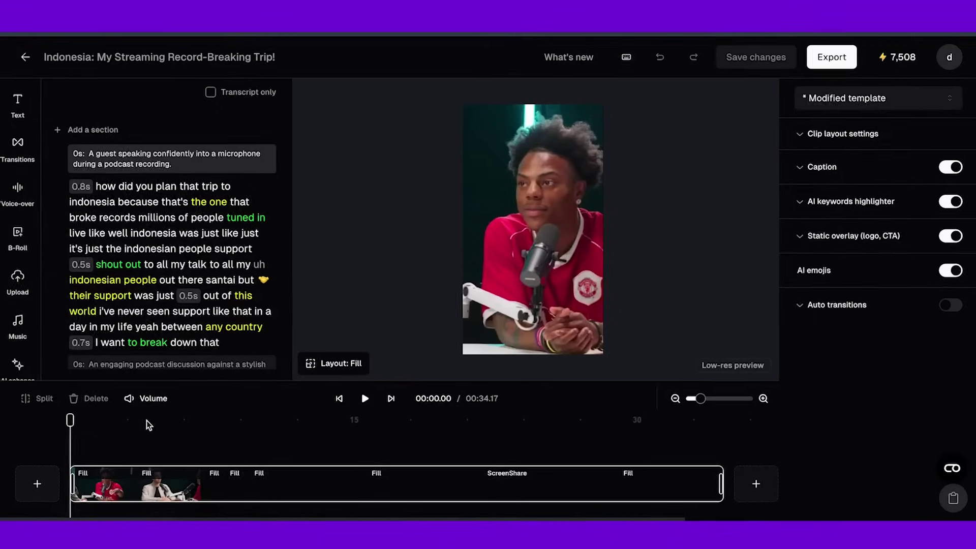
# Go to the ScreenShare scene at about 22 seconds in the Indonesia clip and apply the Split, Fill and Fit layouts in turn.
pyautogui.click(147, 420)
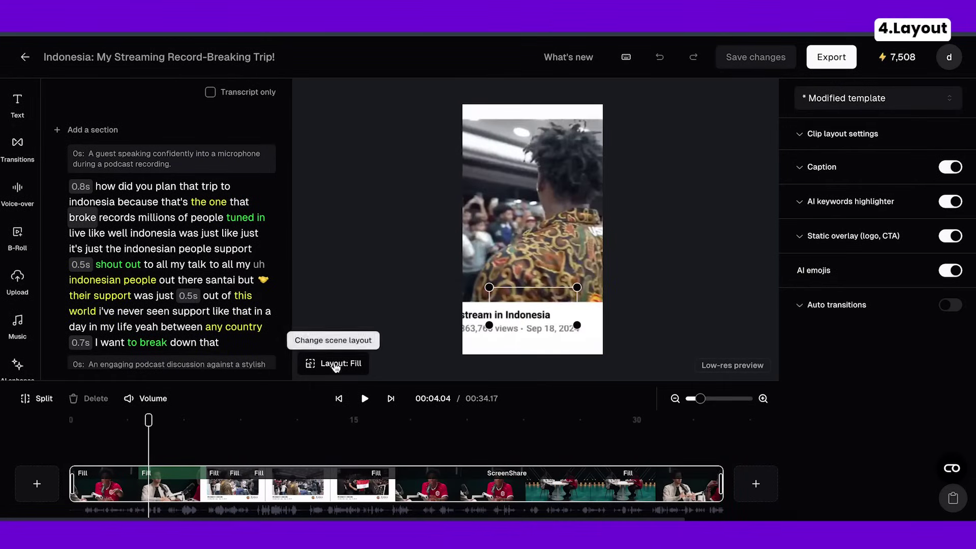
pyautogui.click(486, 444)
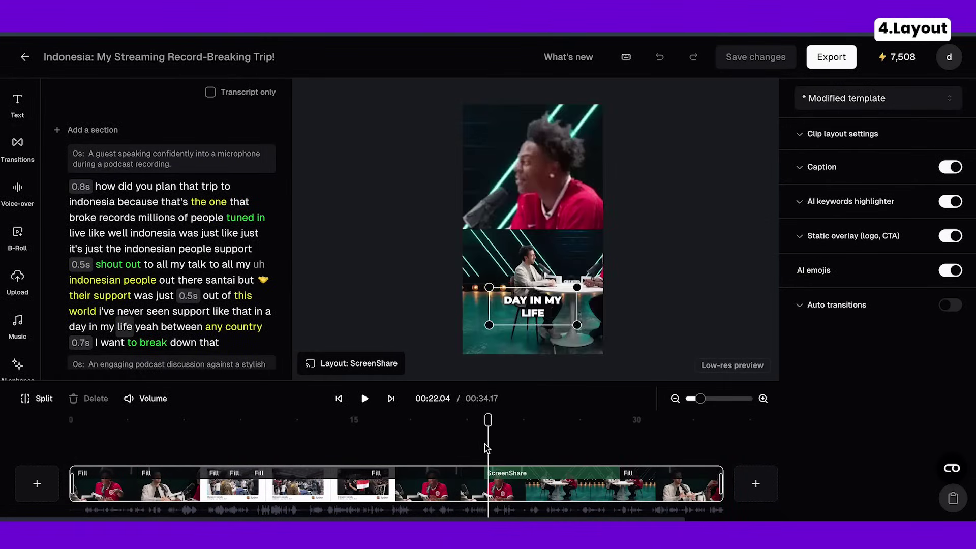
pyautogui.click(353, 370)
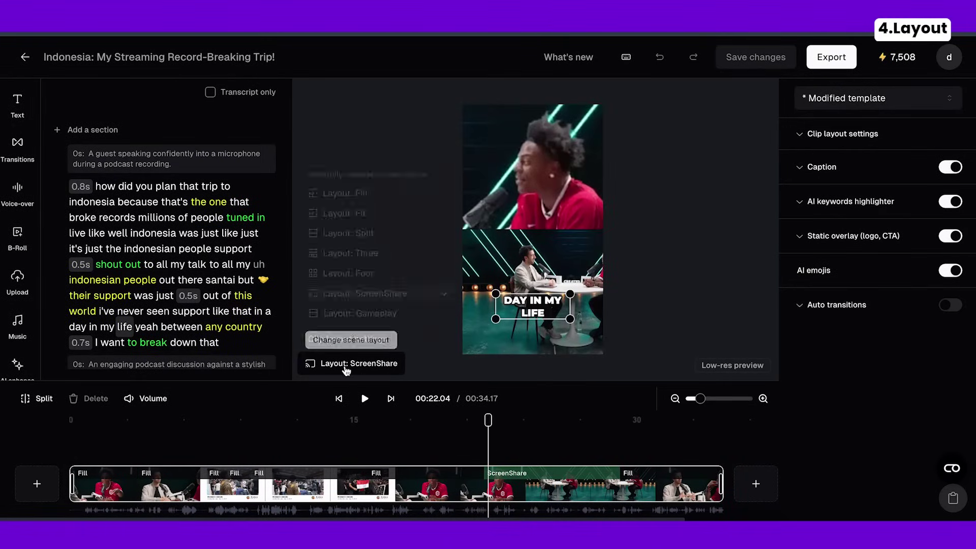
pyautogui.click(368, 189)
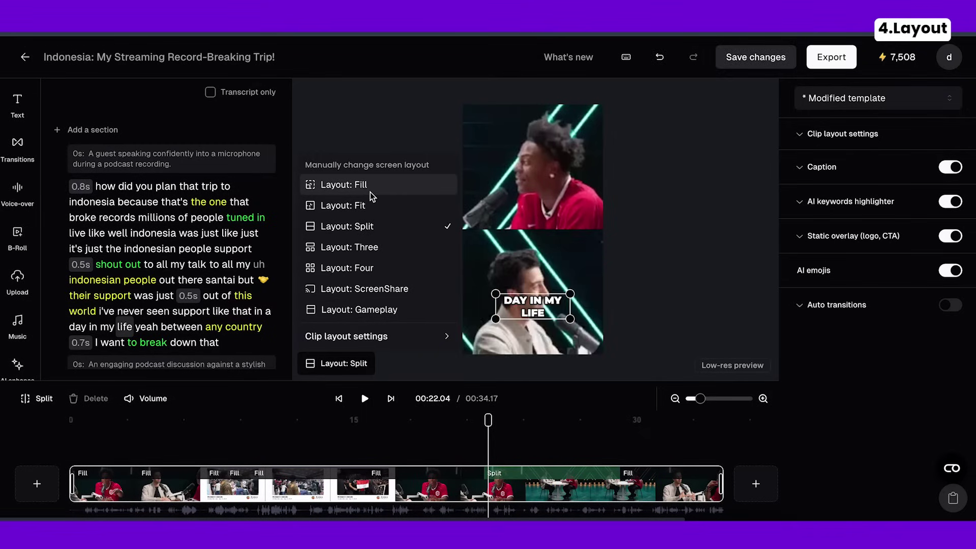
pyautogui.click(370, 192)
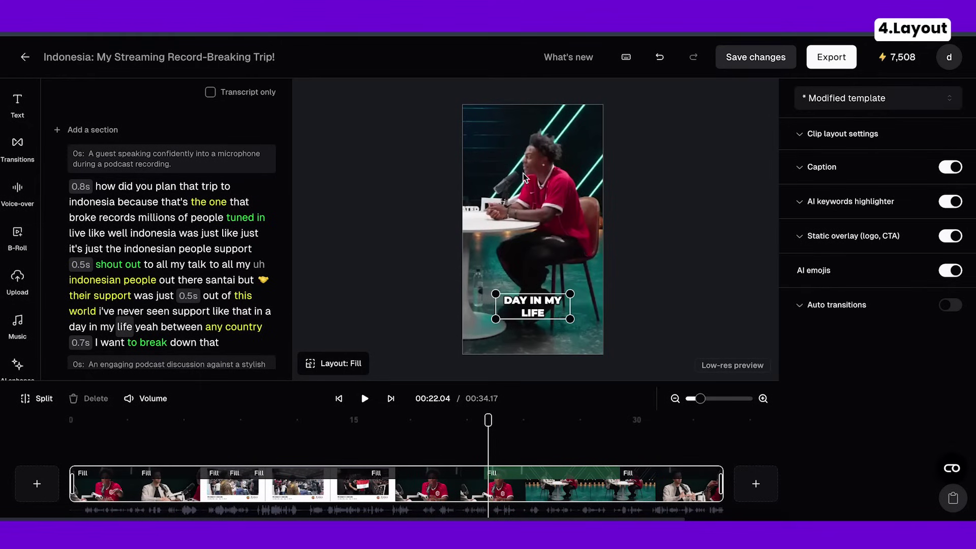
pyautogui.click(354, 362)
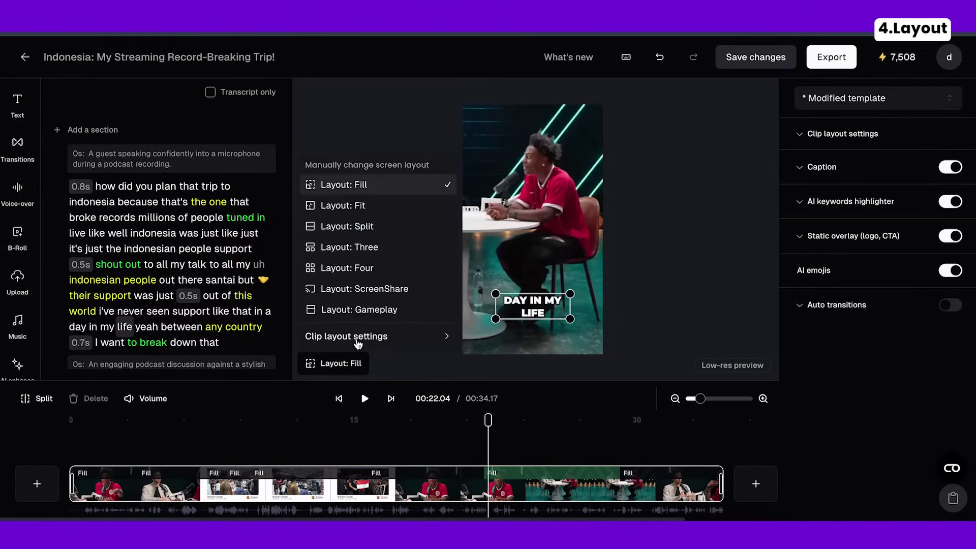
pyautogui.click(361, 207)
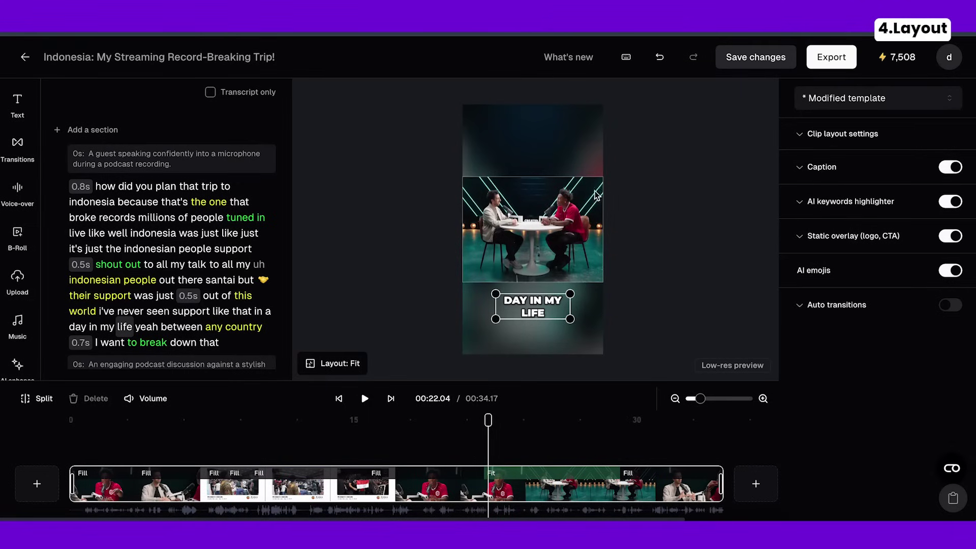
# Switch the scene to the Split layout and raise the caption to the boundary between the two speakers.
pyautogui.click(335, 362)
pyautogui.click(357, 227)
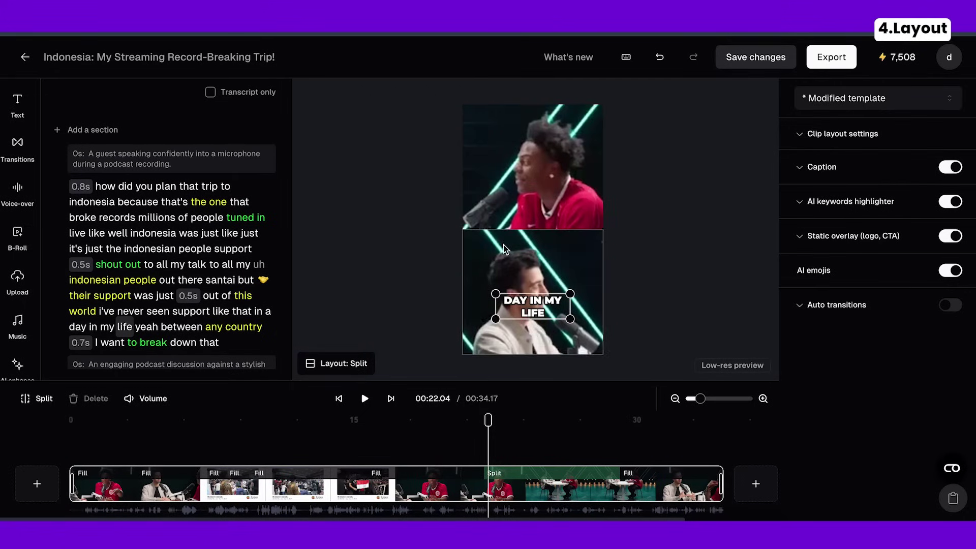
pyautogui.moveTo(516, 312); pyautogui.dragTo(515, 239)
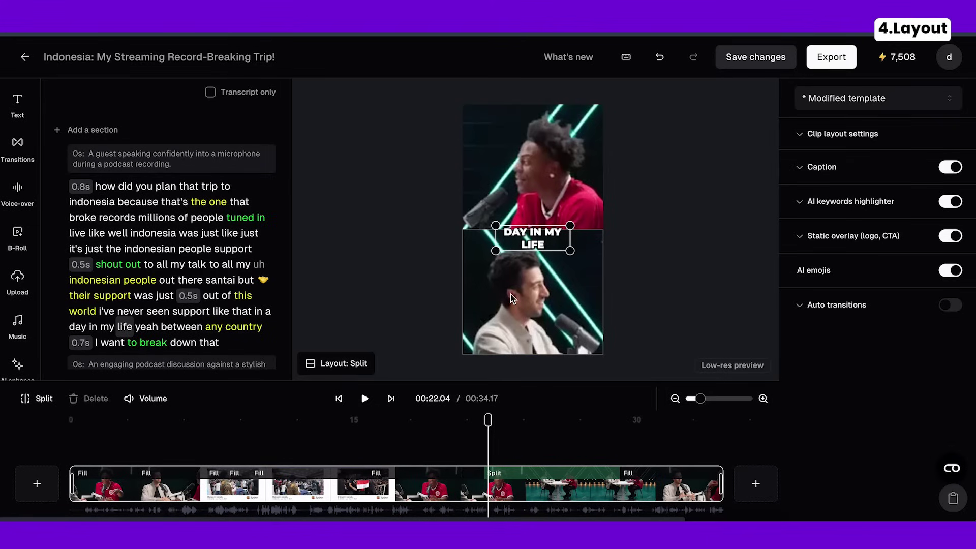
# Try the Three layout and the ScreenShare layout on the scene at about 22 seconds.
pyautogui.click(336, 363)
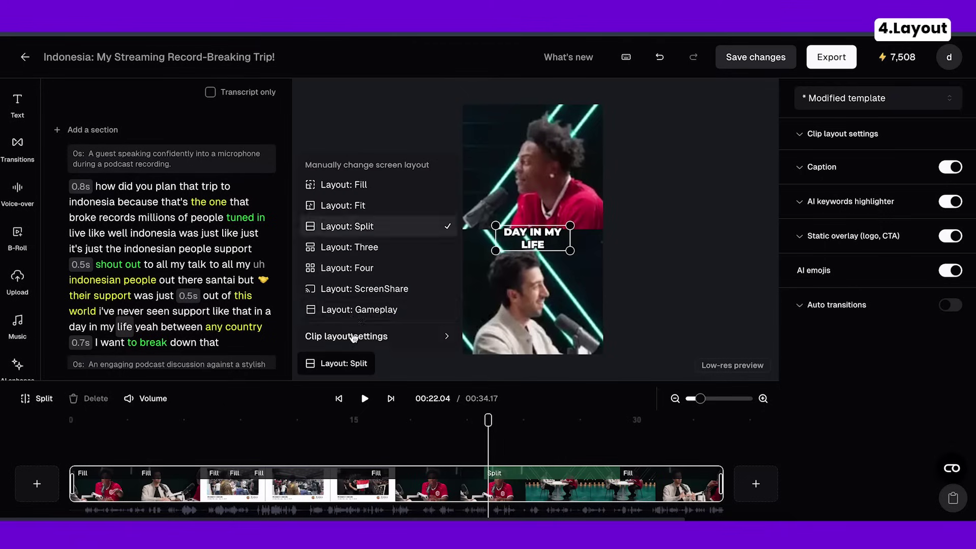
pyautogui.click(337, 249)
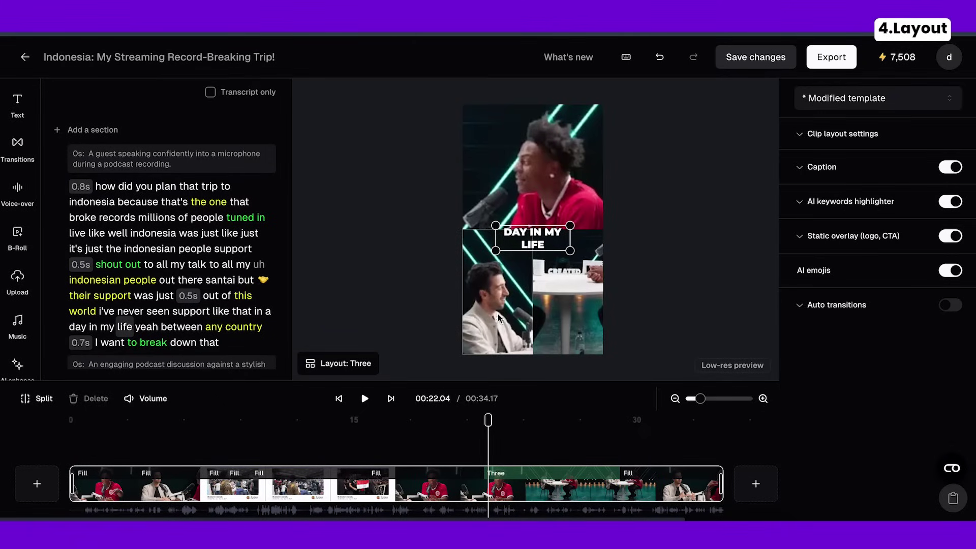
pyautogui.click(361, 364)
pyautogui.click(554, 315)
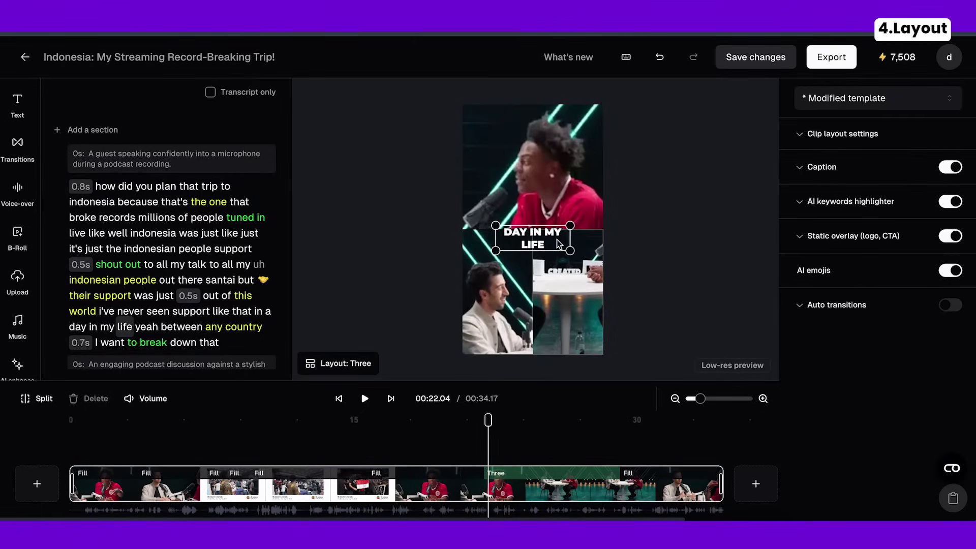
pyautogui.click(346, 363)
pyautogui.click(369, 290)
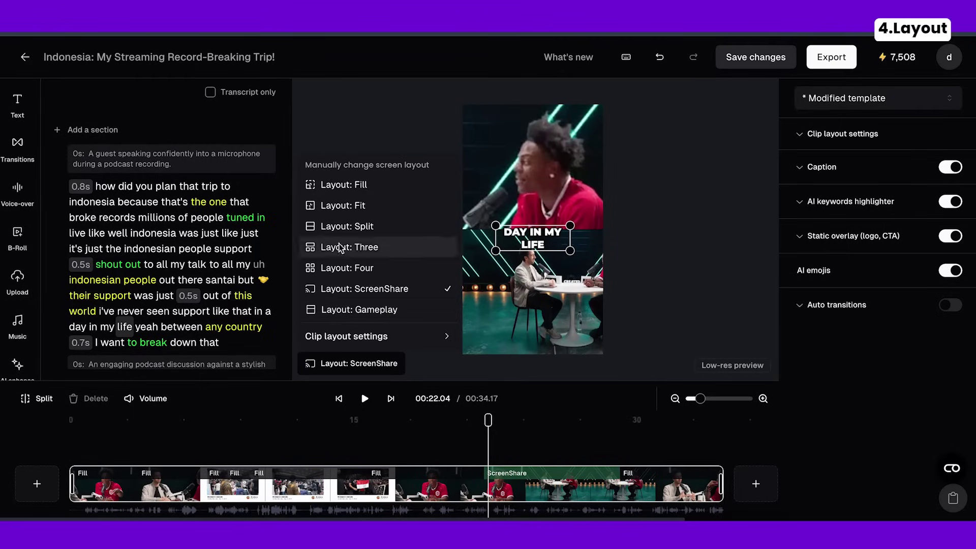
# Set the scene to the Fill layout and crop it more tightly around the speaker in the red shirt.
pyautogui.click(335, 185)
pyautogui.click(522, 186)
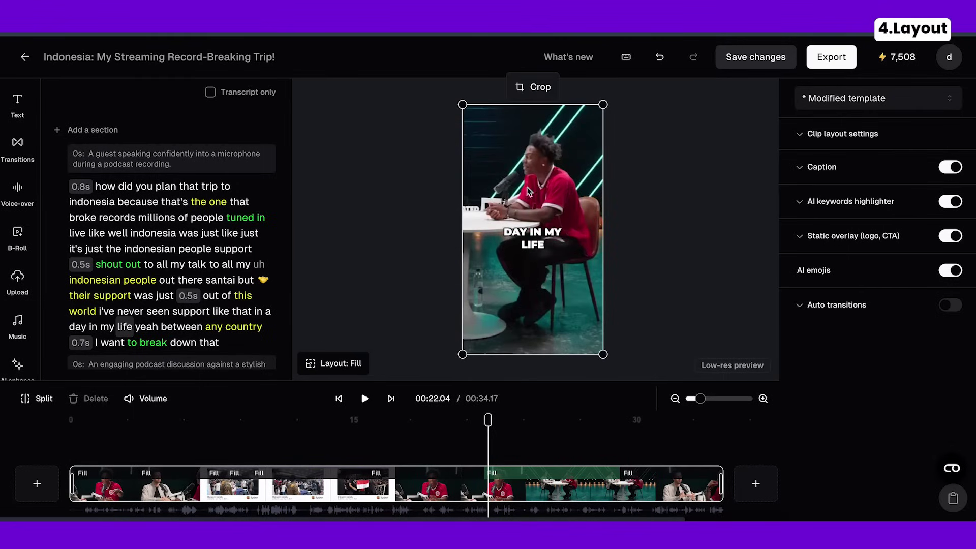
pyautogui.doubleClick(548, 174)
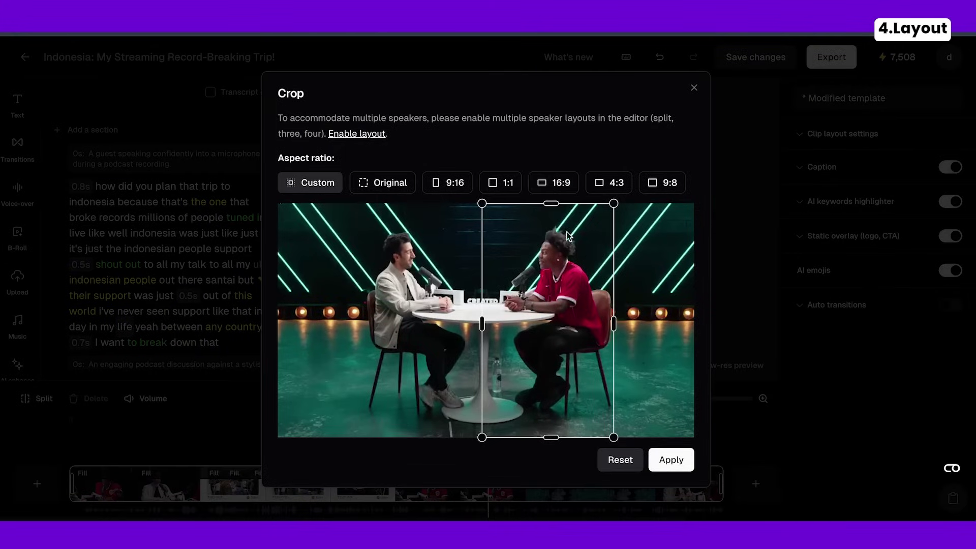
pyautogui.moveTo(611, 438); pyautogui.dragTo(574, 349)
pyautogui.click(684, 456)
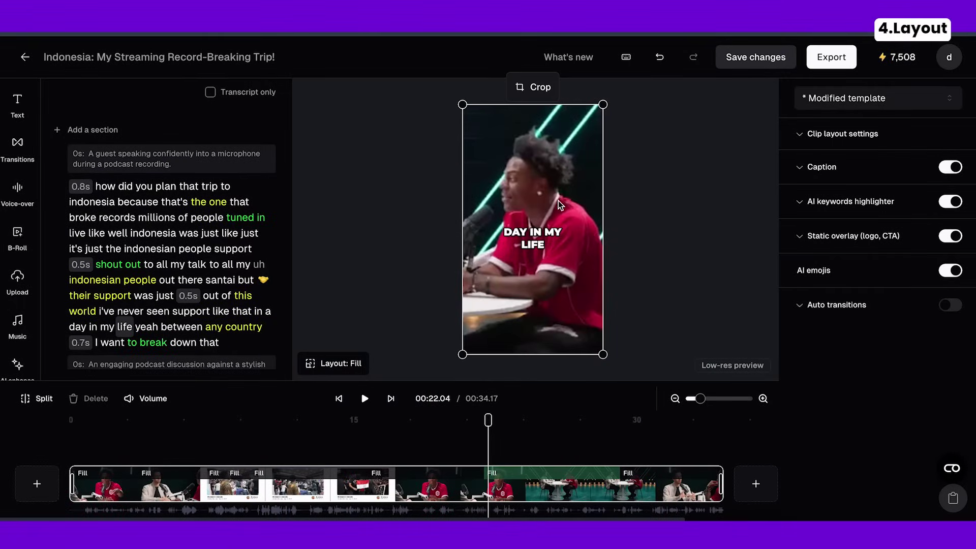
# Crop the scene at 22 seconds to a full-height 9:16 frame around the seated speaker in the red shirt, also trying the 1:1 ratio.
pyautogui.click(533, 87)
pyautogui.click(454, 184)
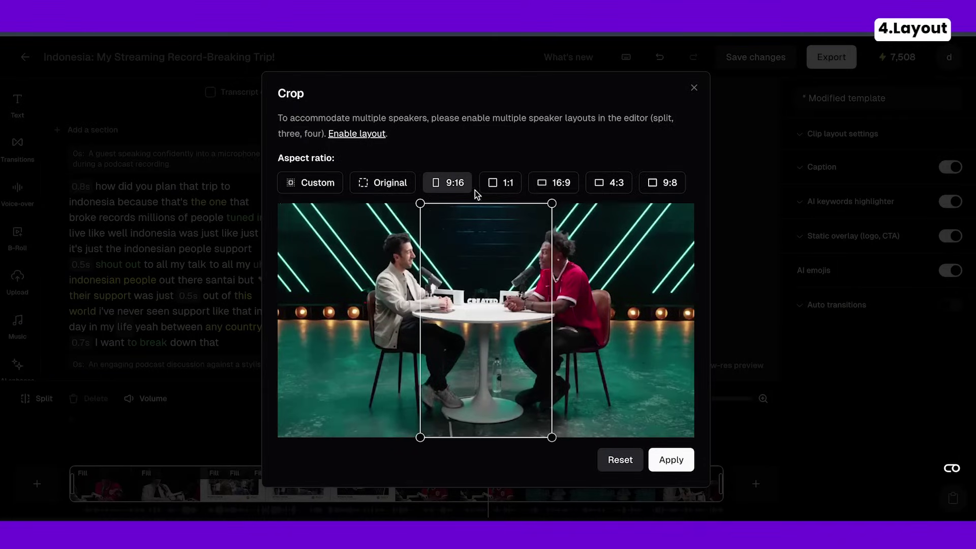
pyautogui.moveTo(462, 283); pyautogui.dragTo(538, 292)
pyautogui.click(495, 187)
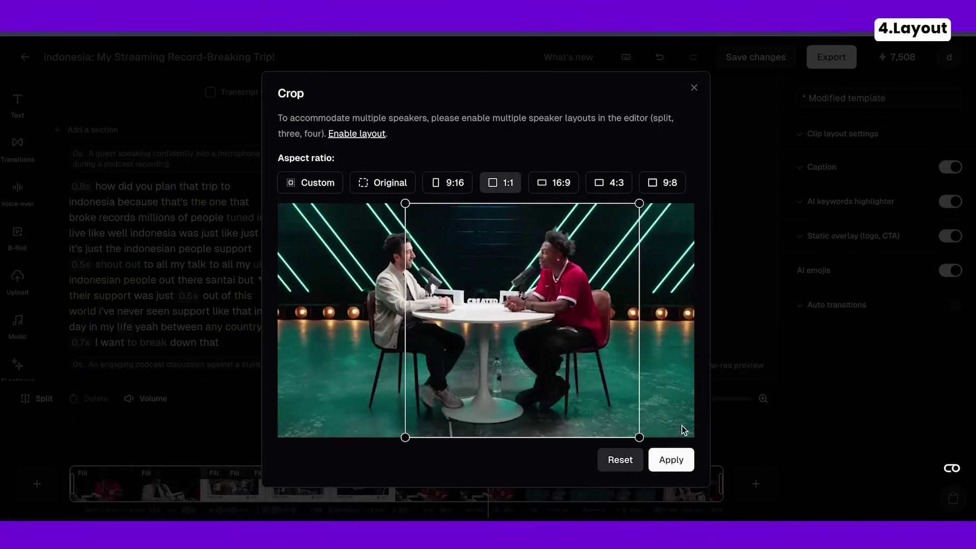
pyautogui.click(670, 460)
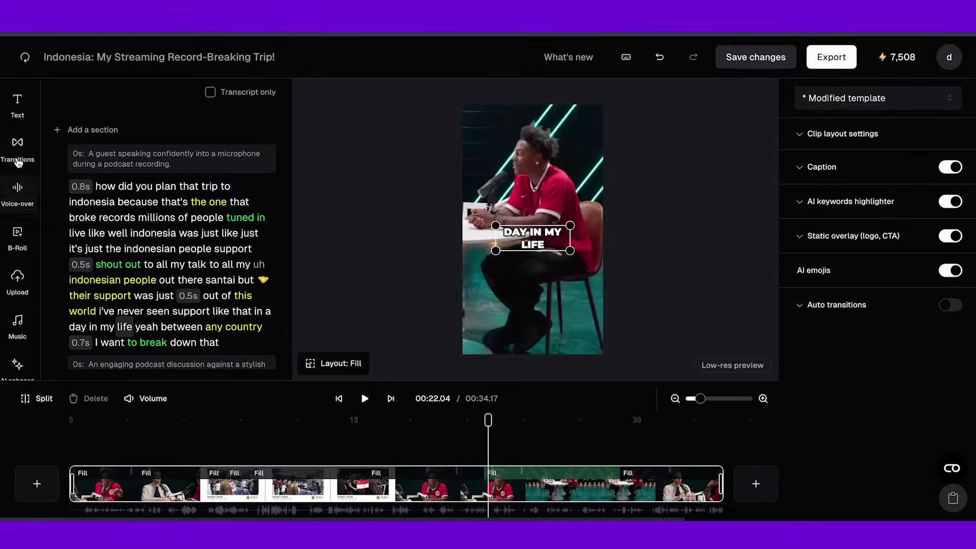
# Add a heading text overlay at 22 seconds and replace its placeholder text with "Speed went crazy".
pyautogui.click(18, 121)
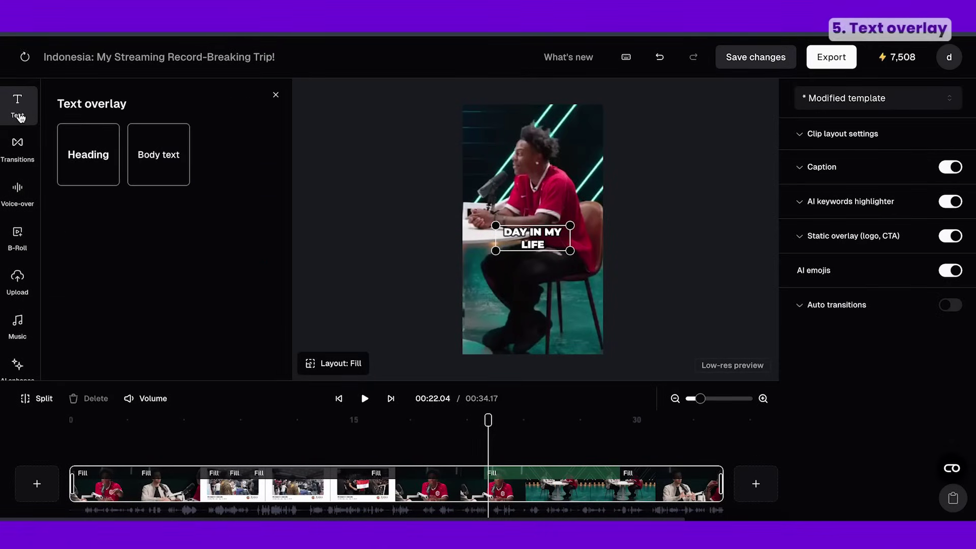
pyautogui.click(102, 157)
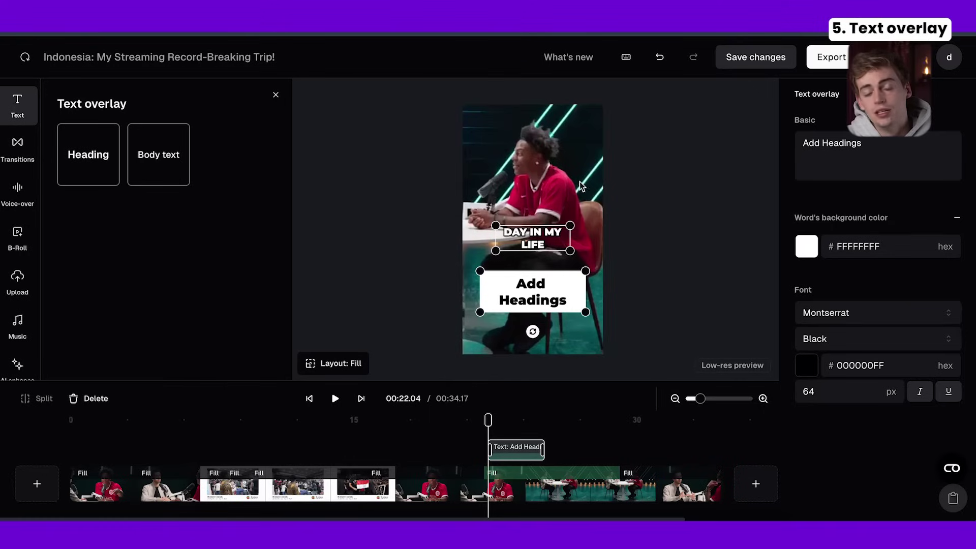
pyautogui.click(878, 155)
pyautogui.hotkey('ctrl', 'a')
pyautogui.press('BackSpace')
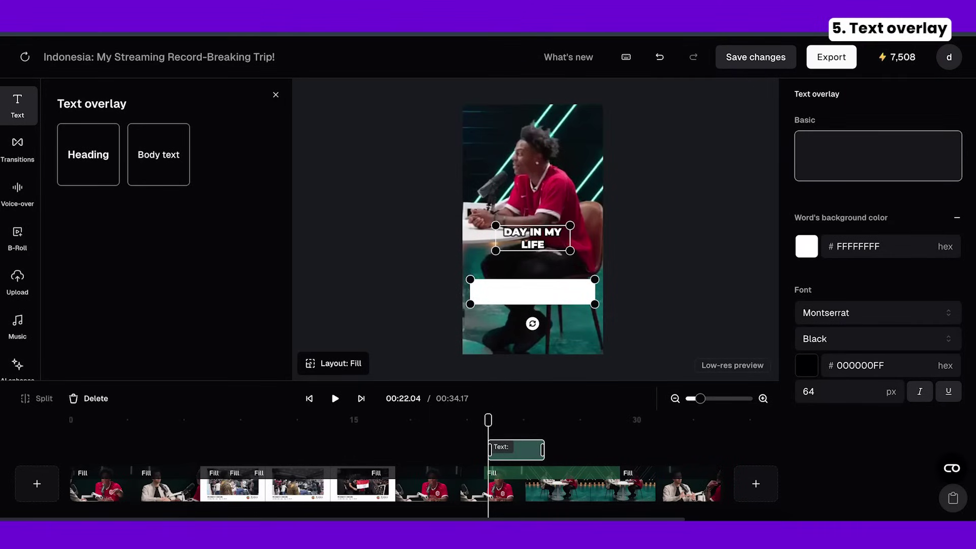
pyautogui.write('Speed wen')
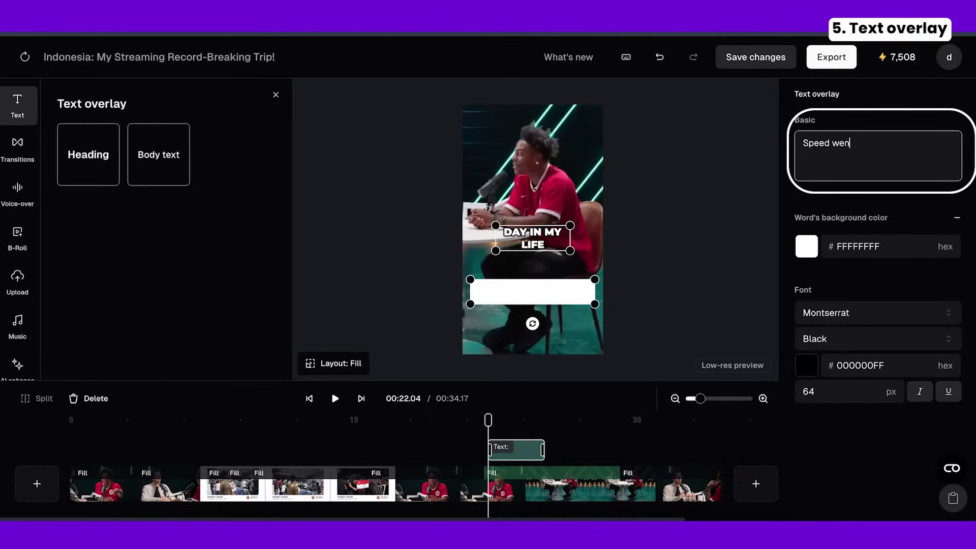
pyautogui.write('t crazt')
pyautogui.press('BackSpace')
pyautogui.write('y')
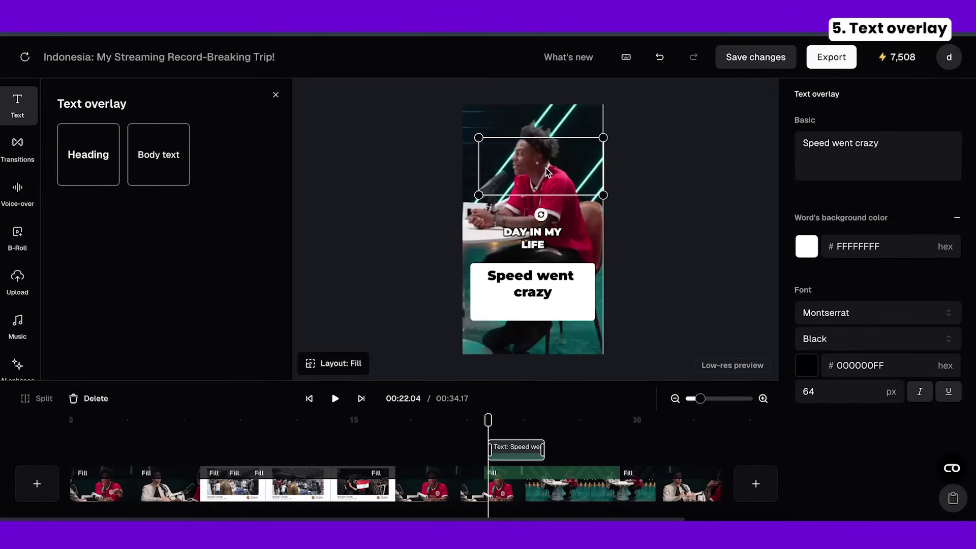
# Raise the heading overlay above the caption and shift it to the start of the timeline.
pyautogui.moveTo(526, 295); pyautogui.dragTo(535, 172)
pyautogui.moveTo(512, 449); pyautogui.dragTo(115, 419)
pyautogui.click(79, 421)
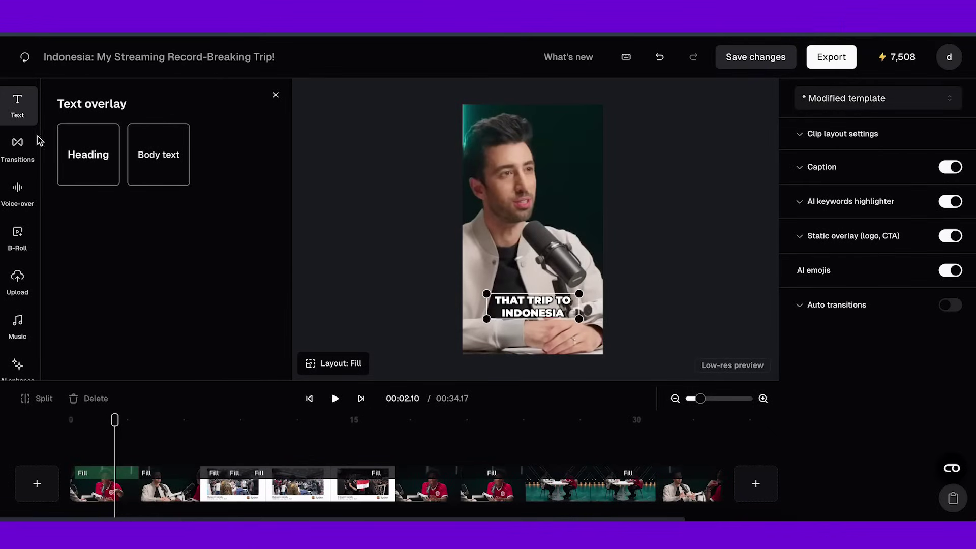
# Look at the transition options and enter "Speed goes crazy in indonesia" as the AI voice-over script.
pyautogui.click(25, 148)
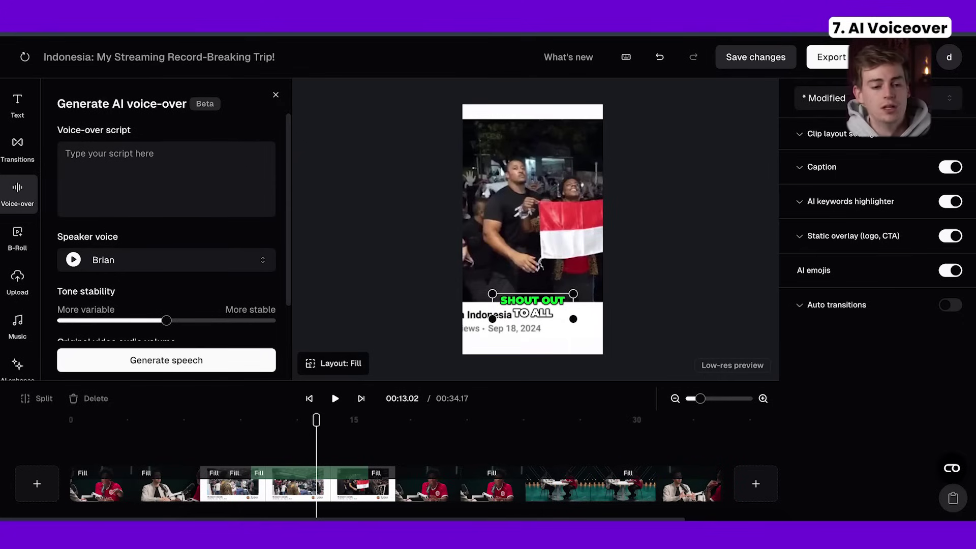
pyautogui.click(131, 184)
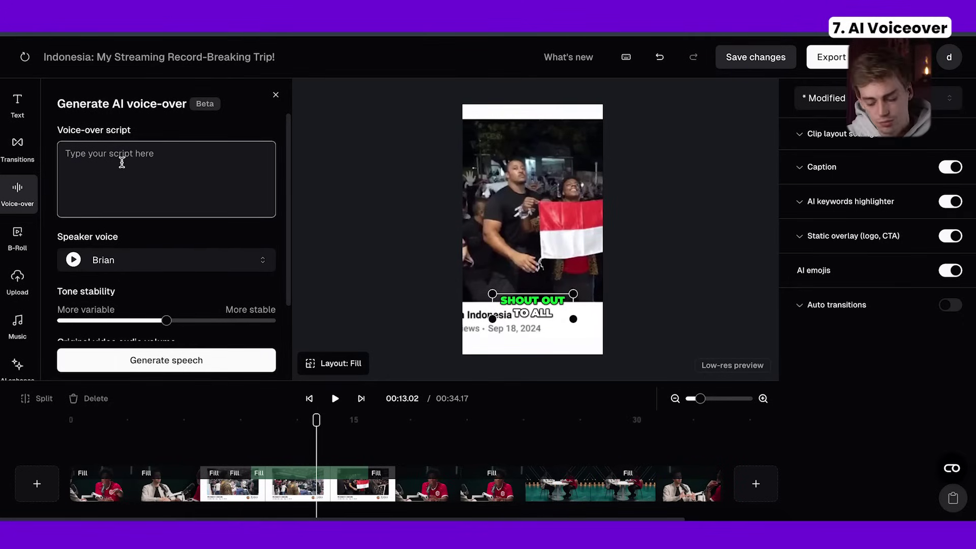
pyautogui.write('Speed goes crazy in indonesia')
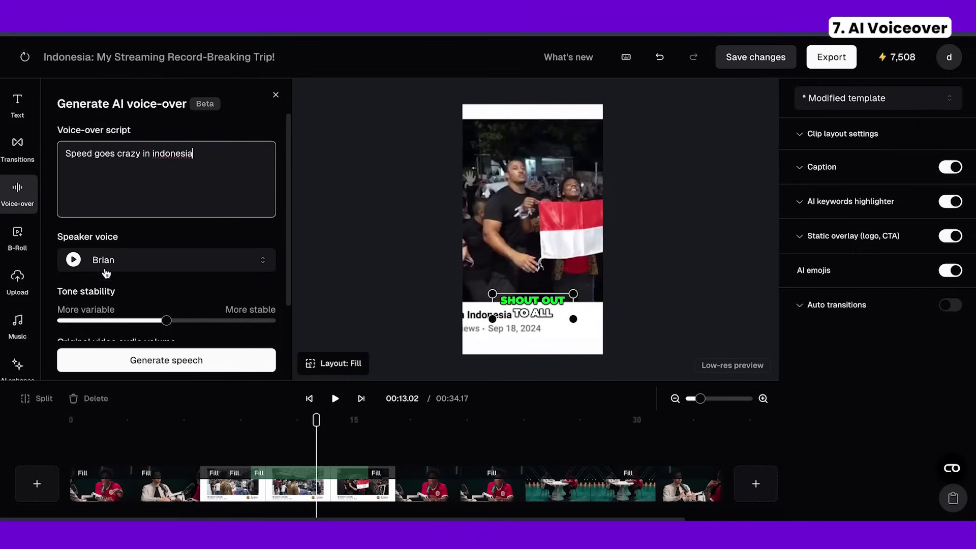
# Preview and choose Paul as the voice-over speaker, then generate the speech.
pyautogui.click(125, 259)
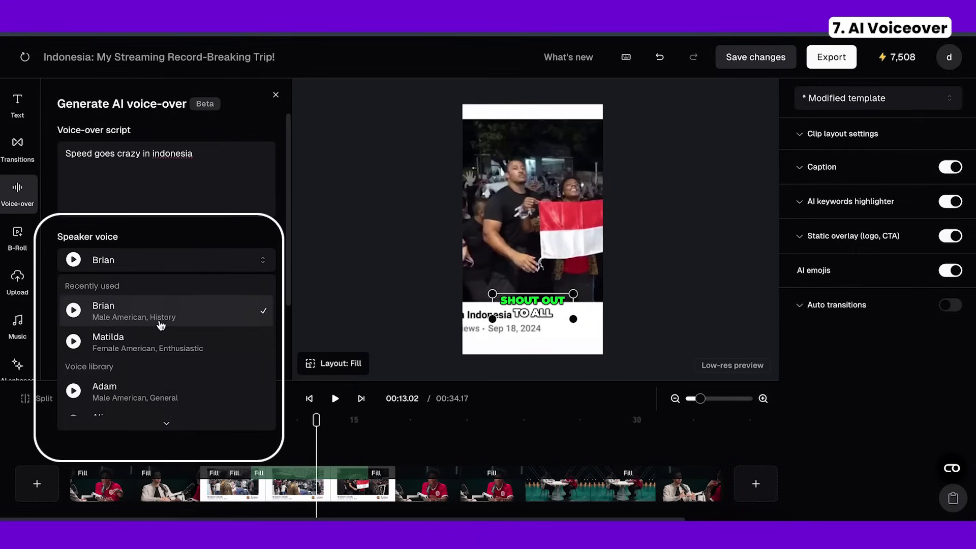
pyautogui.scroll(-10, 157, 344)
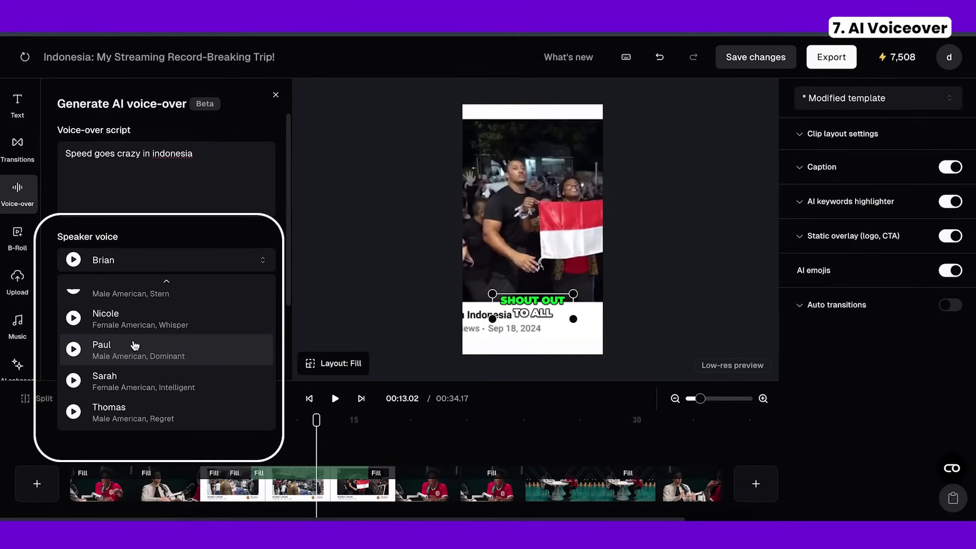
pyautogui.click(74, 351)
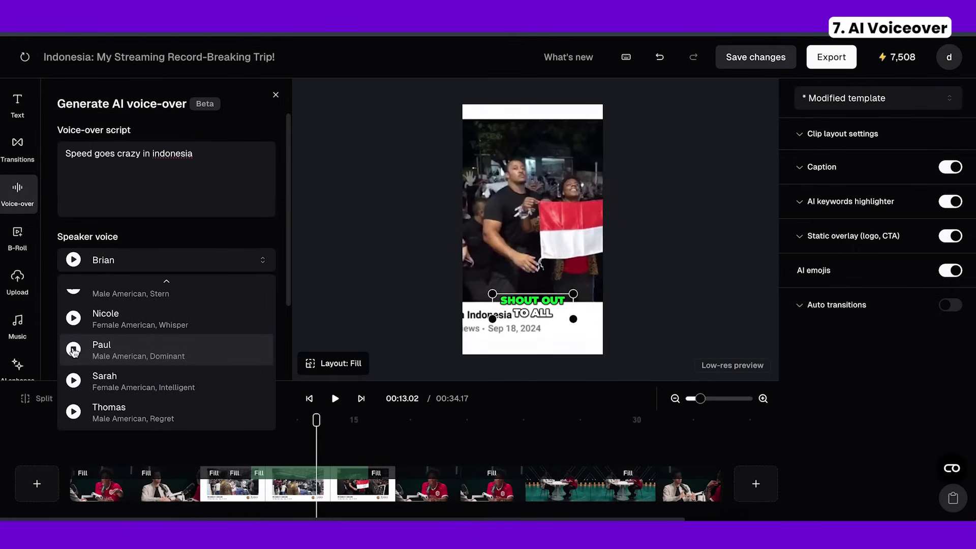
pyautogui.click(97, 348)
pyautogui.scroll(-2, 132, 279)
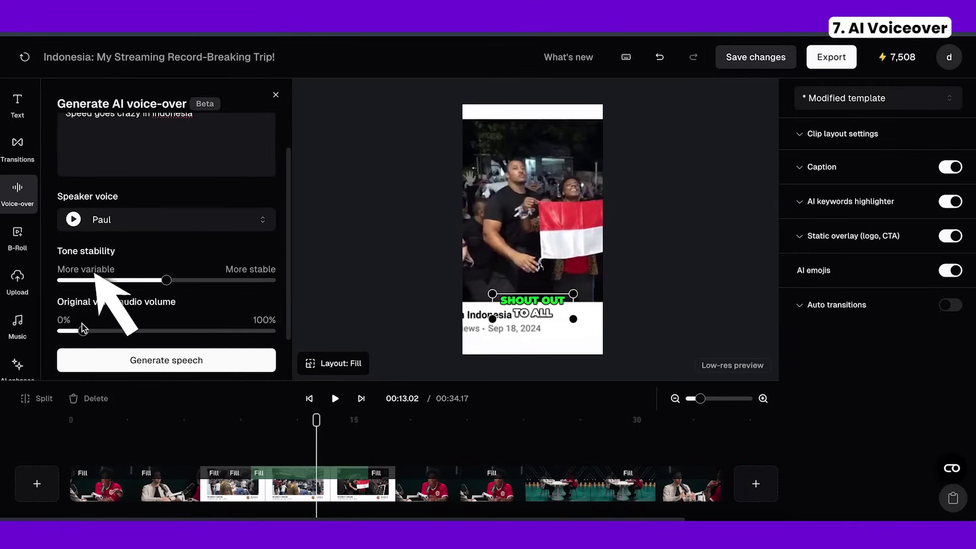
pyautogui.click(160, 364)
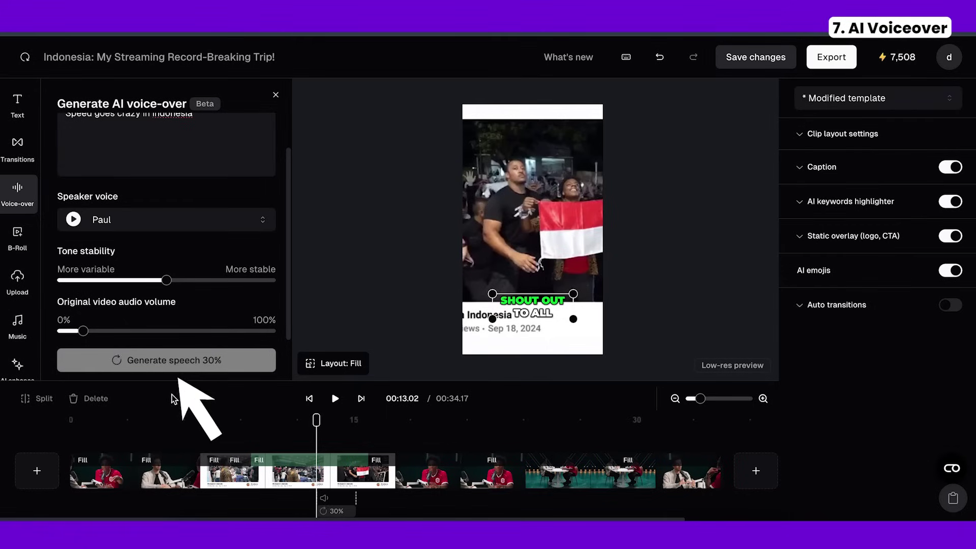
# Return to the beginning of the clip and play the generated voice-over with the sound turned up.
pyautogui.click(90, 420)
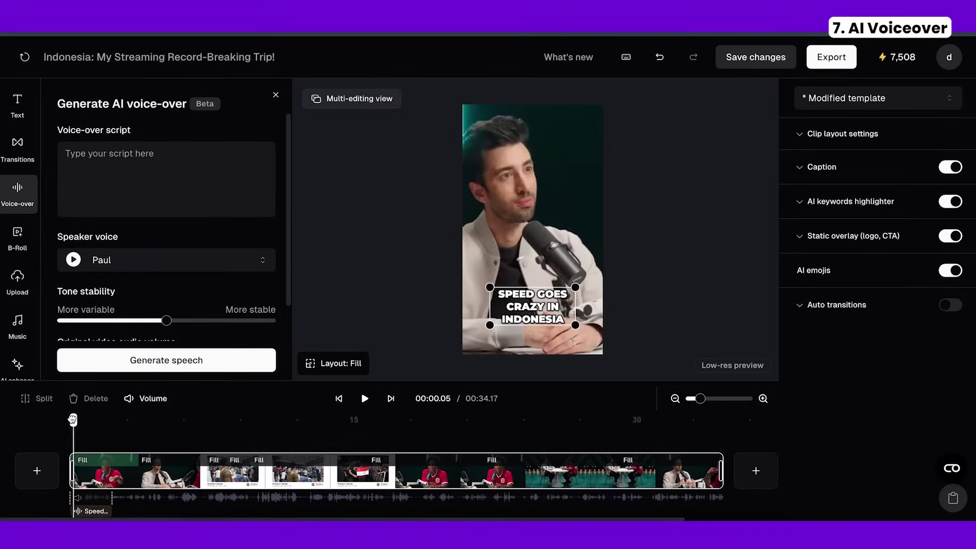
pyautogui.moveTo(89, 419); pyautogui.dragTo(73, 420)
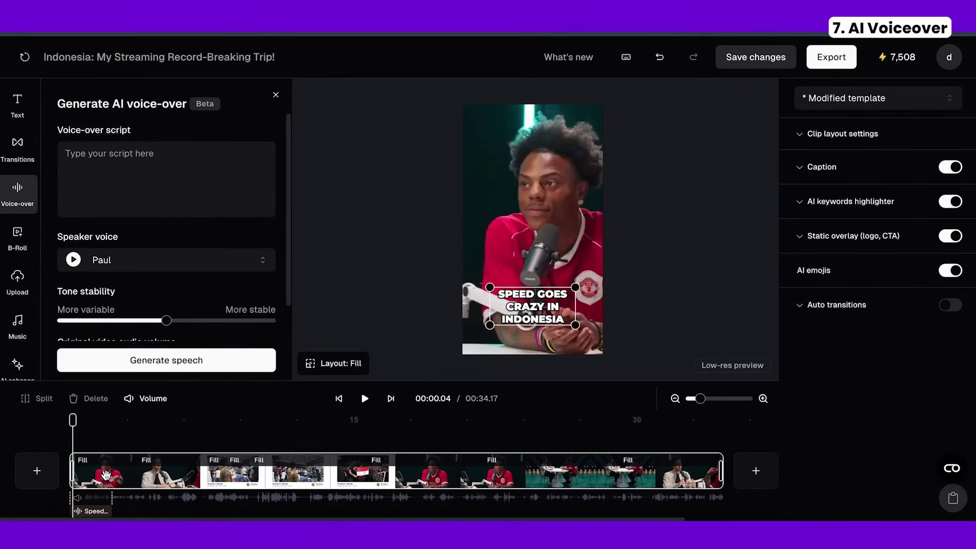
pyautogui.press('XF86AudioRaiseVolume')
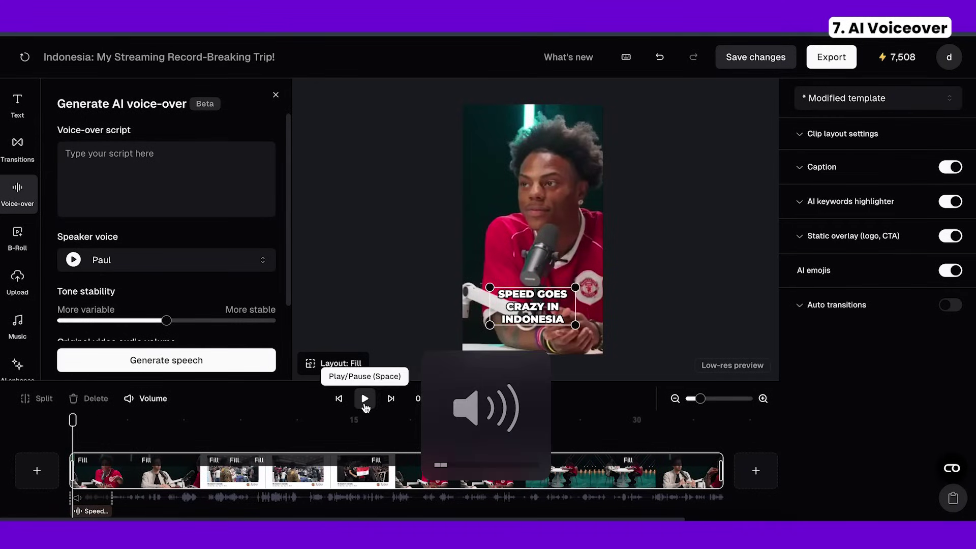
pyautogui.click(364, 399)
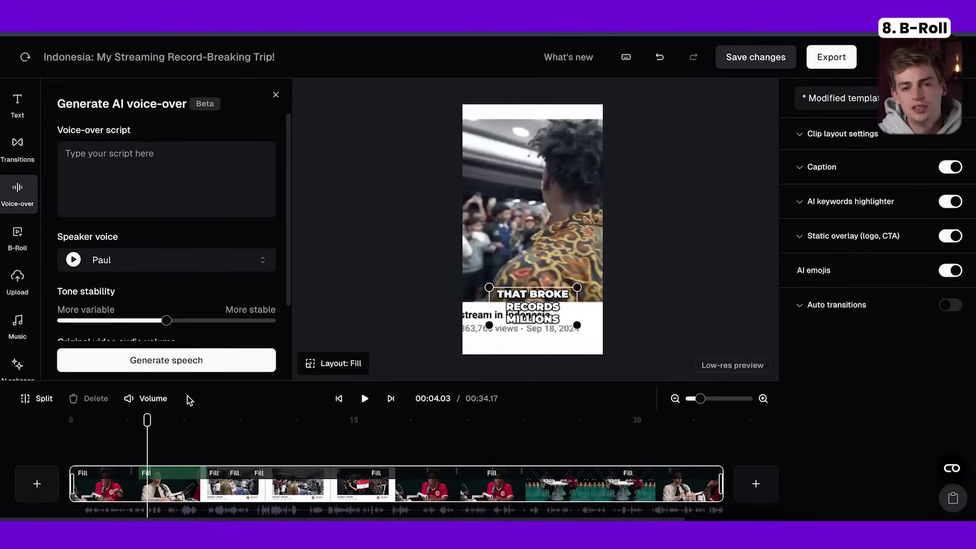
# Play the clip from about 2 seconds to the 6-second mark to review the Indonesia stream footage.
pyautogui.moveTo(147, 420); pyautogui.dragTo(120, 420)
pyautogui.click(364, 398)
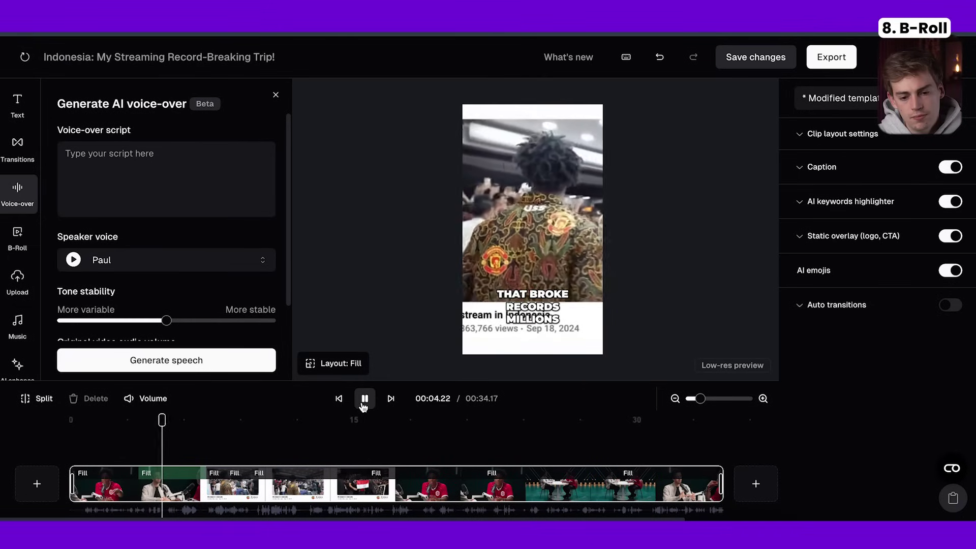
pyautogui.click(563, 199)
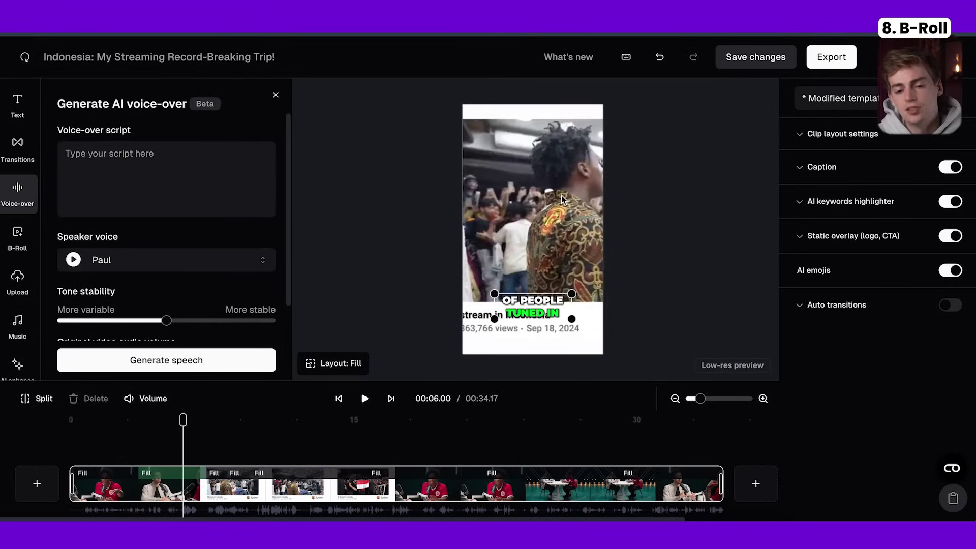
# Crop the stream footage at 6 seconds tightly around the man in the patterned shirt, excluding the white border and title, and play the result.
pyautogui.click(534, 203)
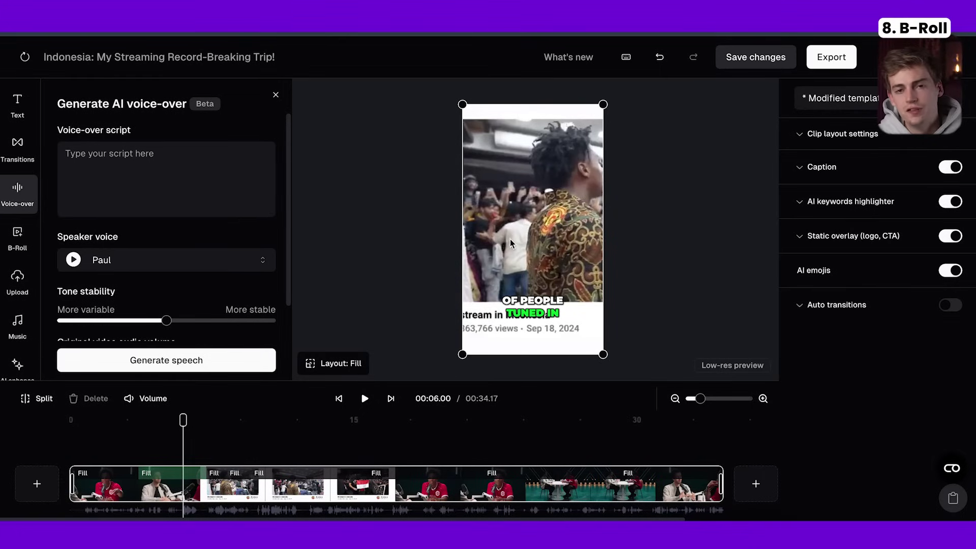
pyautogui.doubleClick(529, 223)
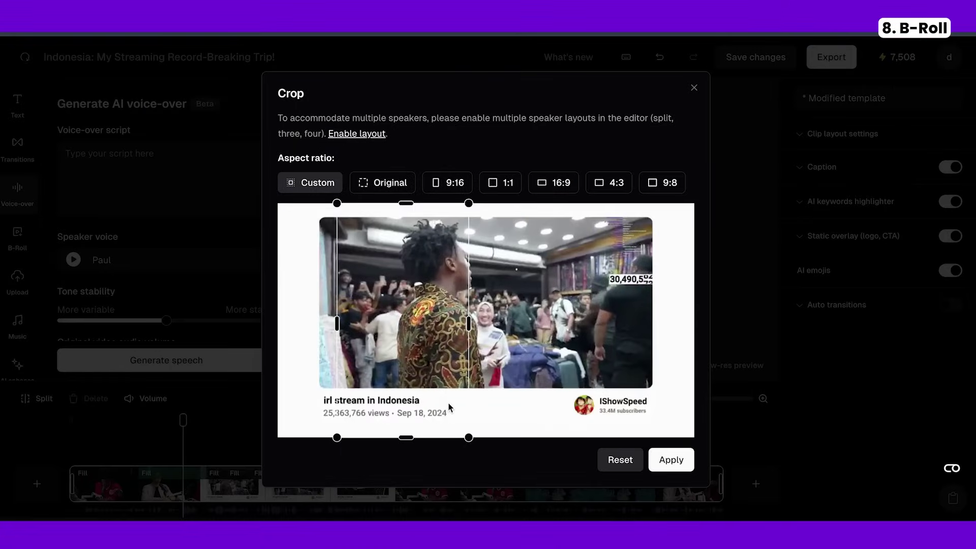
pyautogui.moveTo(452, 402); pyautogui.dragTo(492, 401)
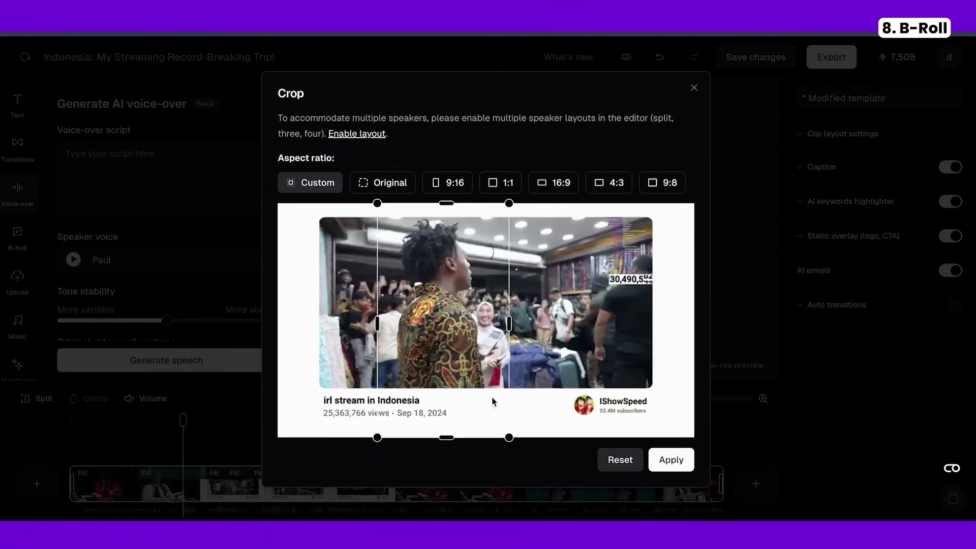
pyautogui.moveTo(507, 437); pyautogui.dragTo(475, 384)
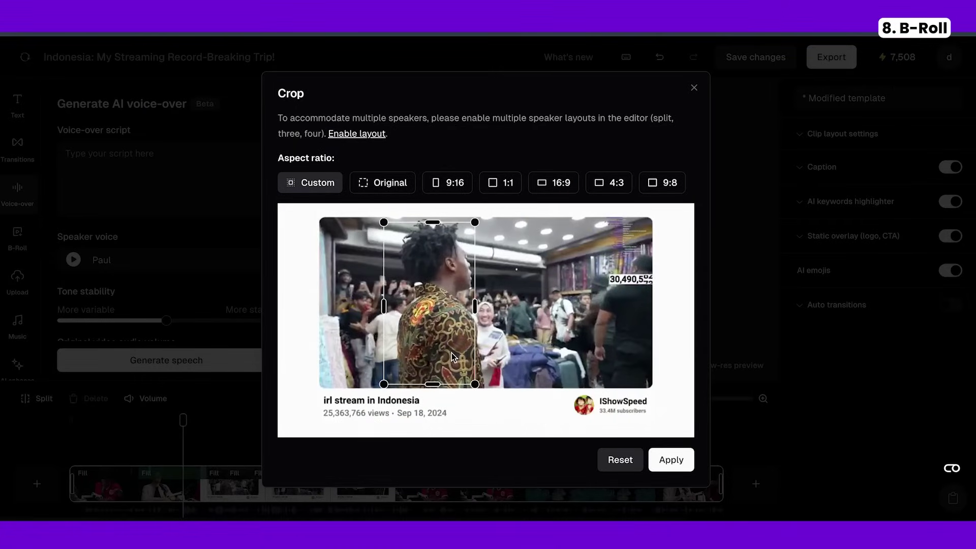
pyautogui.click(667, 463)
pyautogui.click(363, 401)
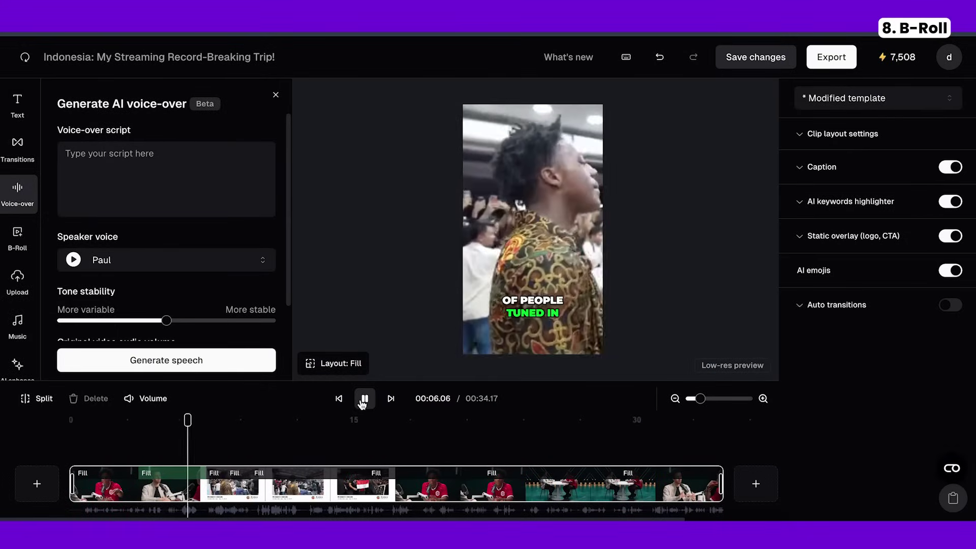
pyautogui.click(363, 400)
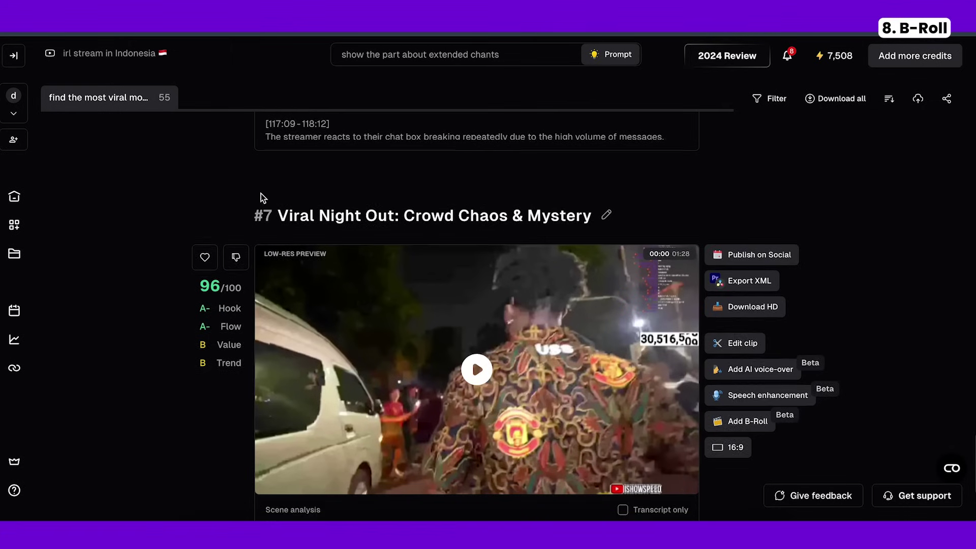
# Browse the clips generated from the "irl stream in Indonesia" video and preview clip #5, "Viral Dancing Moment: Oh, We Can Let It In".
pyautogui.scroll(15, 350, 293)
pyautogui.scroll(10, 350, 293)
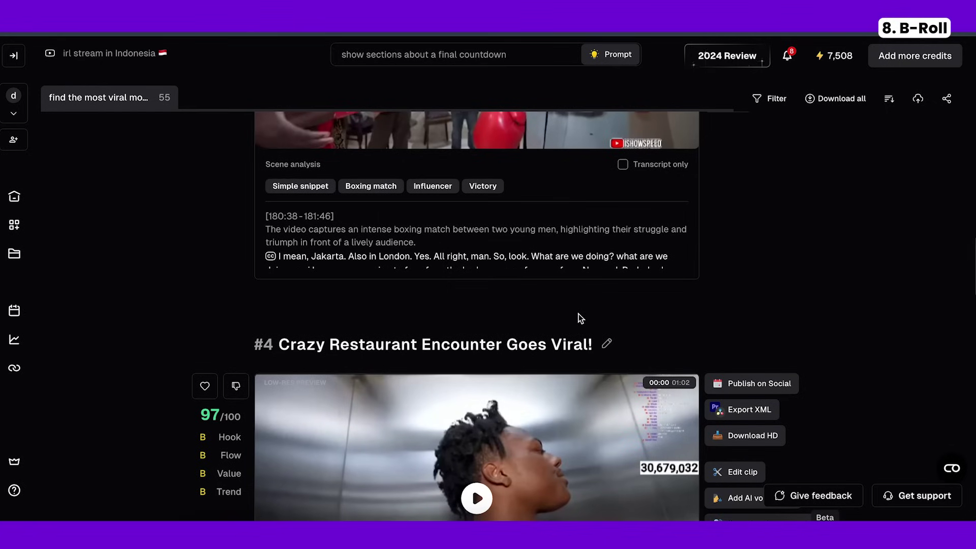
pyautogui.scroll(-15, 580, 318)
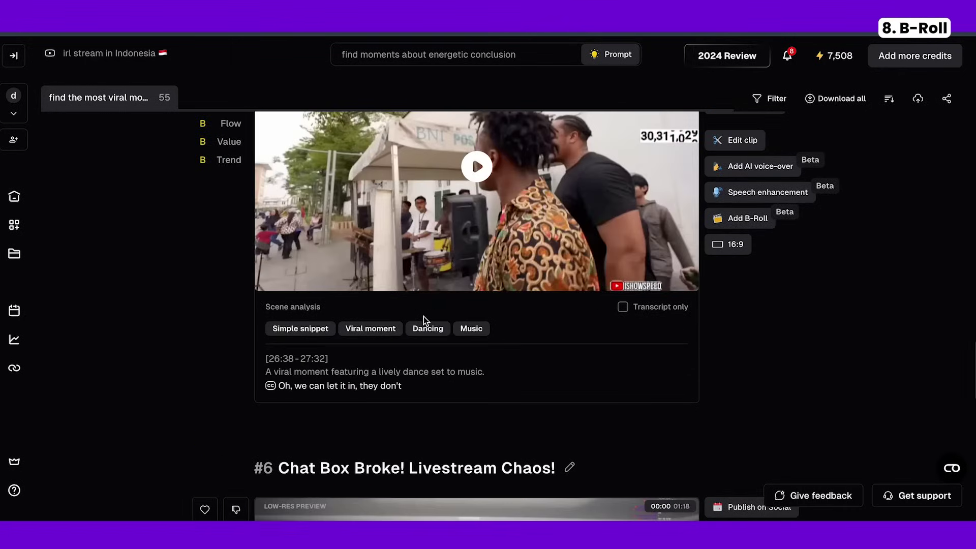
pyautogui.scroll(3, 422, 316)
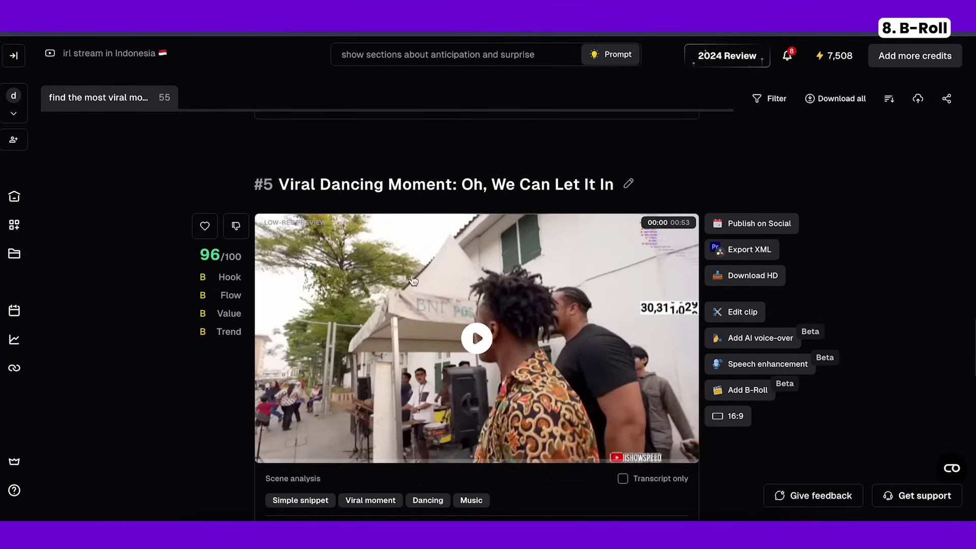
pyautogui.click(487, 367)
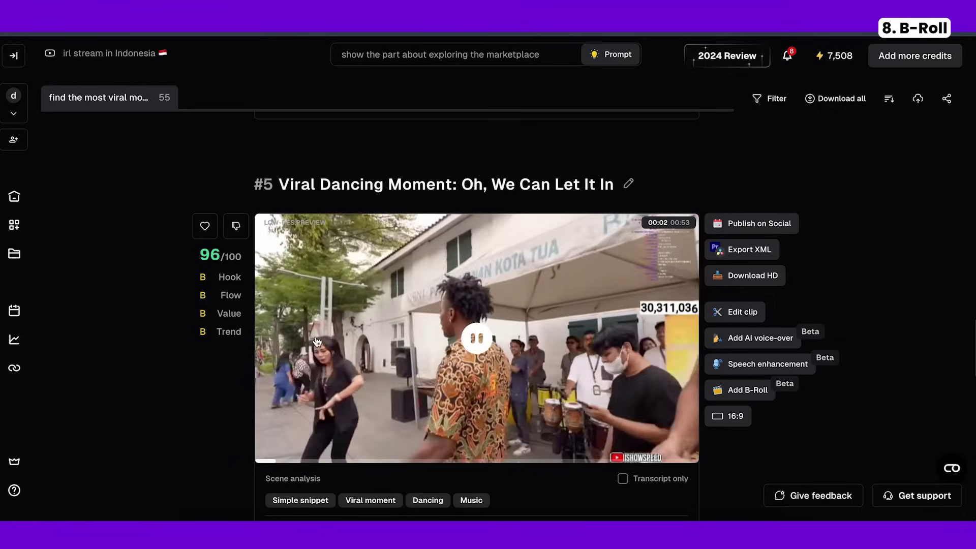
pyautogui.click(369, 343)
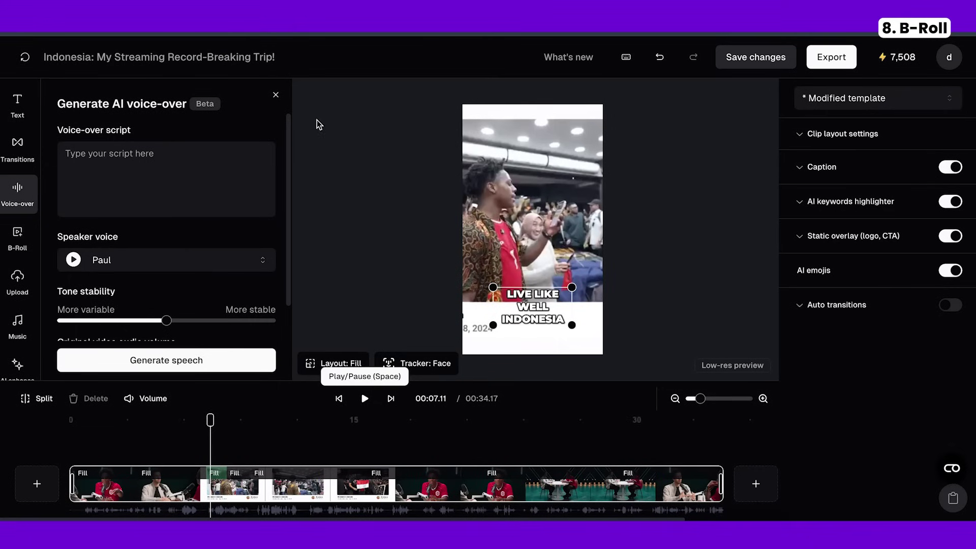
# Upload the viral dancing clip, add it above the main footage near the start, and shorten it to about 15 seconds.
pyautogui.click(17, 280)
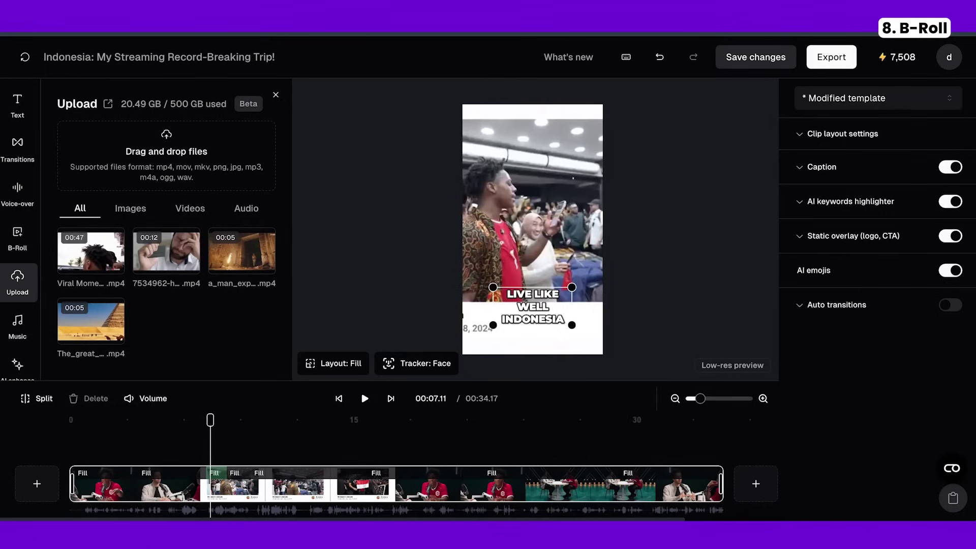
pyautogui.moveTo(294, 88); pyautogui.dragTo(140, 155)
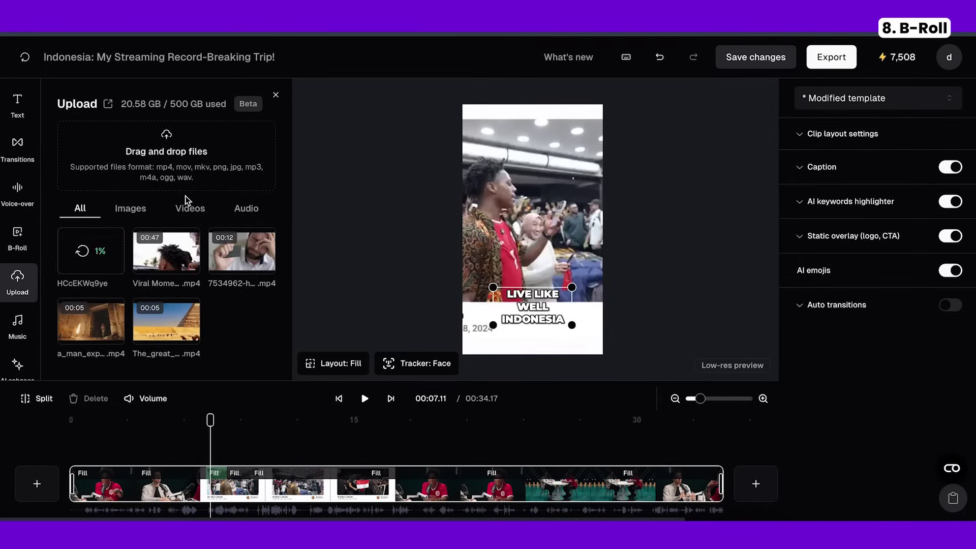
pyautogui.moveTo(92, 252); pyautogui.dragTo(83, 447)
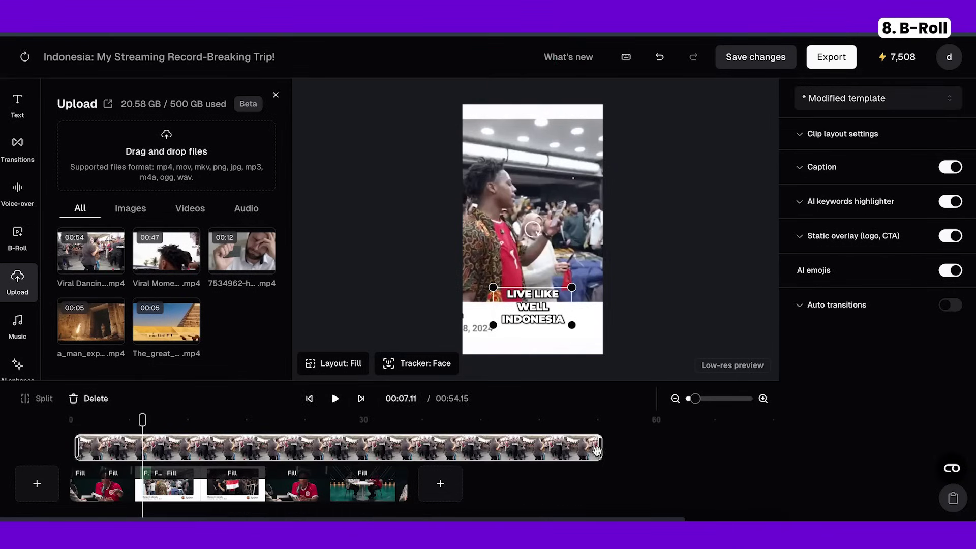
pyautogui.moveTo(605, 451); pyautogui.dragTo(138, 431)
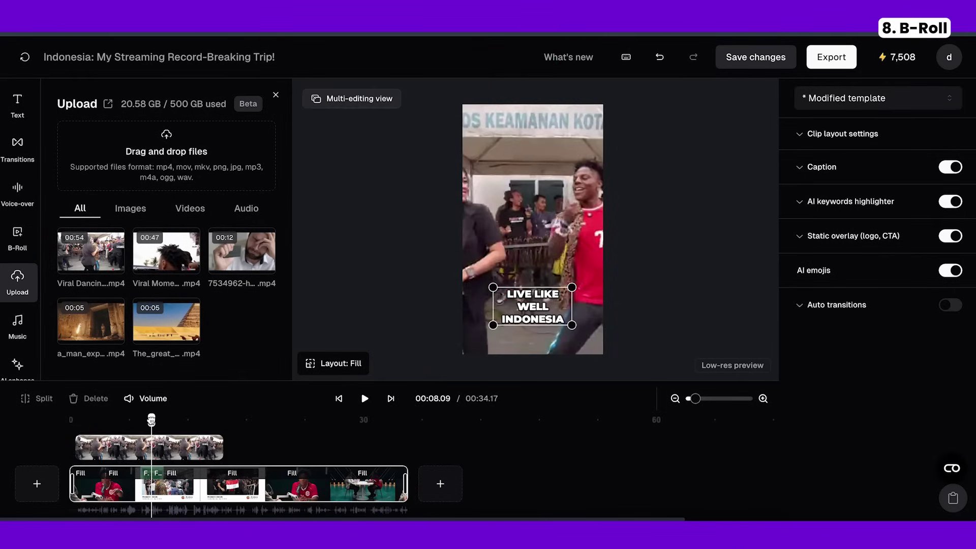
# Crop the overlaid dancing clip around the man in the red jersey, and trim its start to about 7 seconds.
pyautogui.click(535, 306)
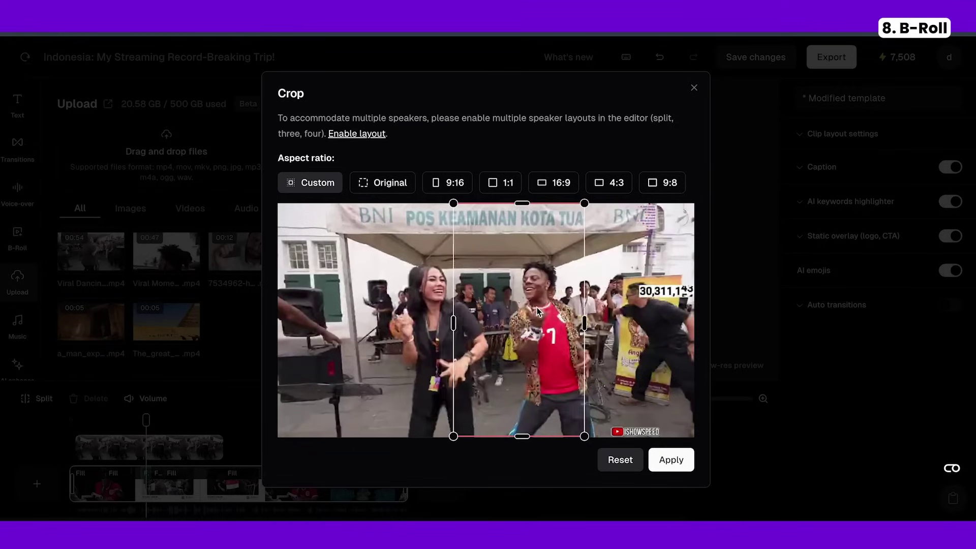
pyautogui.click(671, 459)
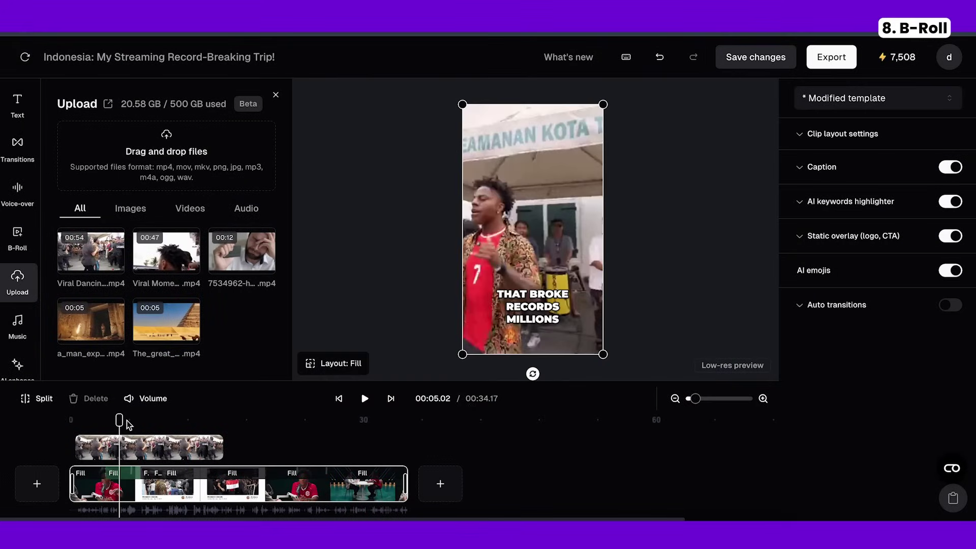
pyautogui.click(365, 398)
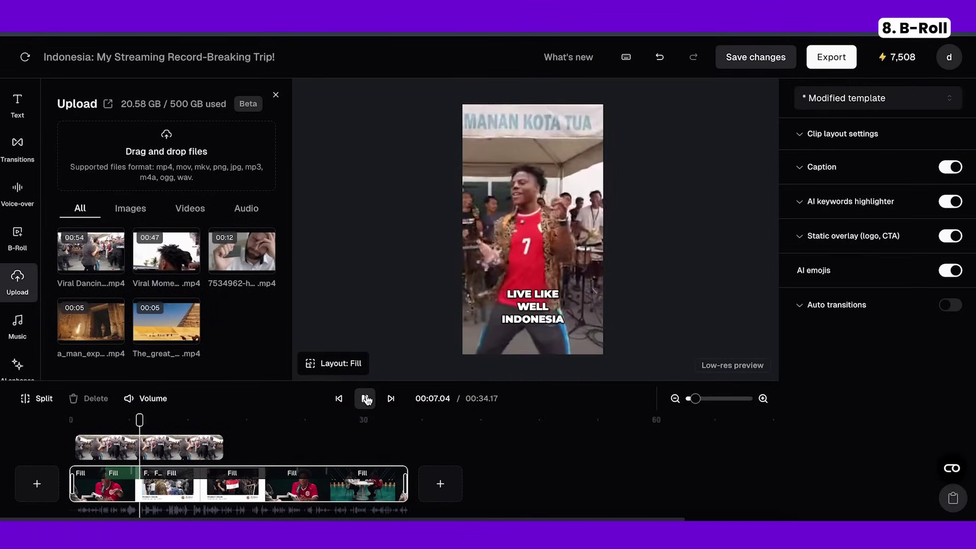
pyautogui.moveTo(75, 448); pyautogui.dragTo(136, 448)
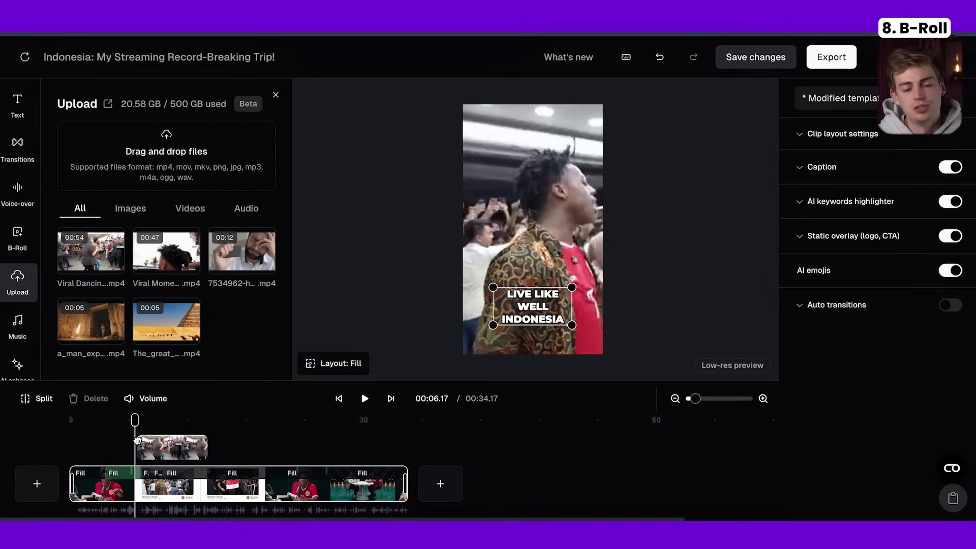
# Check the uploaded videos and audio files, and auto-generate AI B-roll for the clip.
pyautogui.click(191, 210)
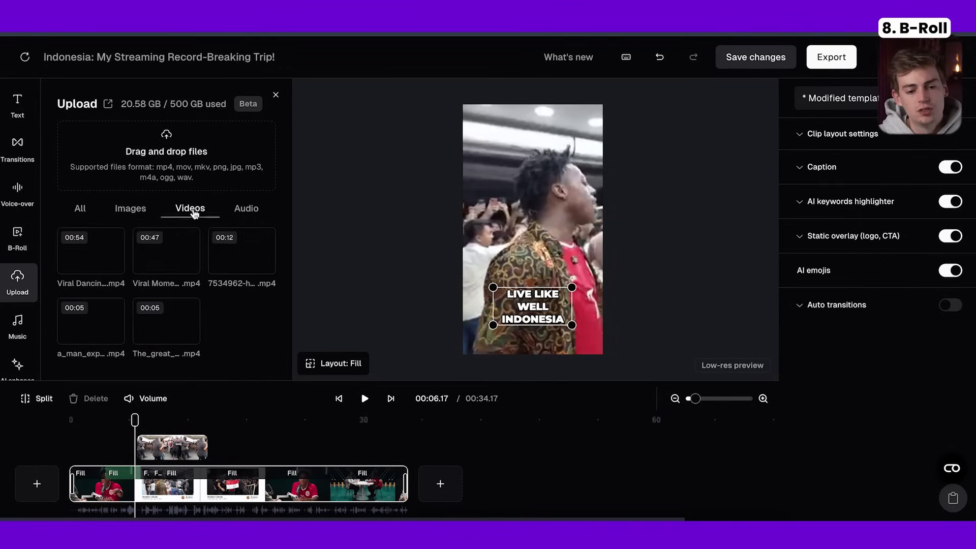
pyautogui.click(257, 216)
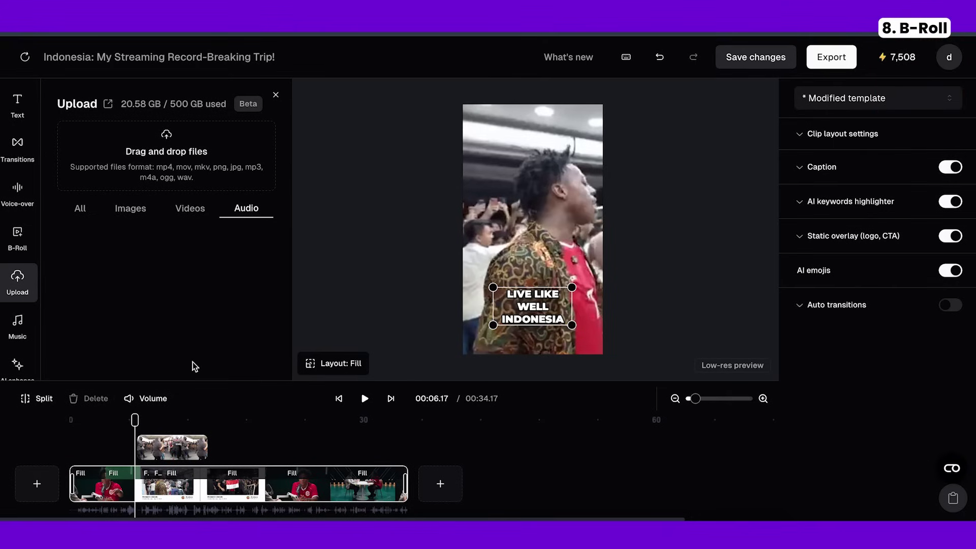
pyautogui.click(17, 238)
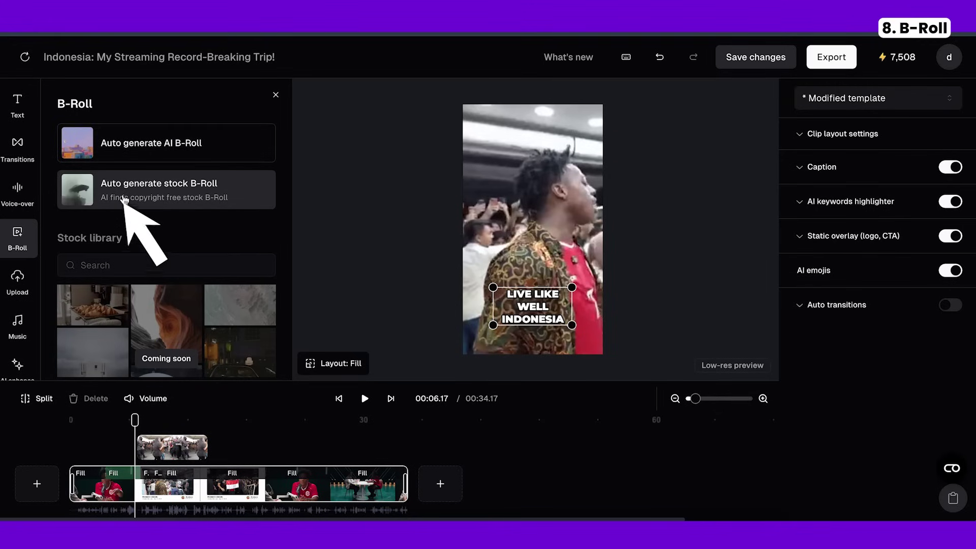
pyautogui.click(164, 149)
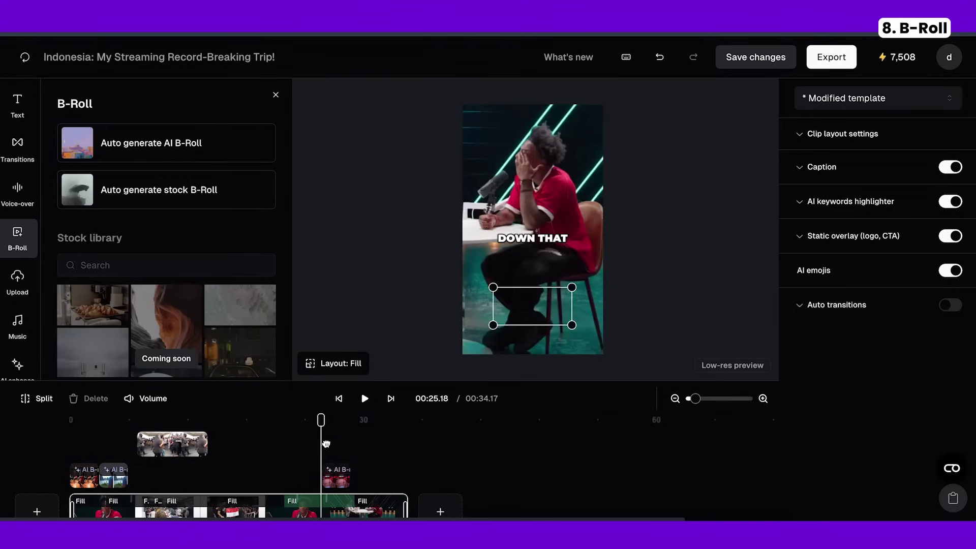
# Play the generated B-roll from about 25 seconds and move the "DOWN THAT" caption lower in the frame.
pyautogui.click(321, 446)
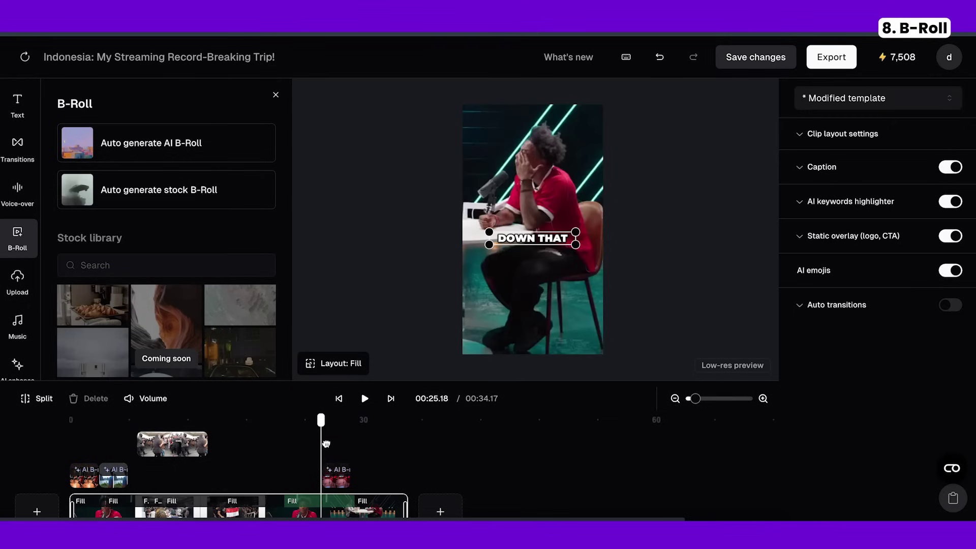
pyautogui.press('space')
pyautogui.press('space')
pyautogui.moveTo(526, 250); pyautogui.dragTo(521, 323)
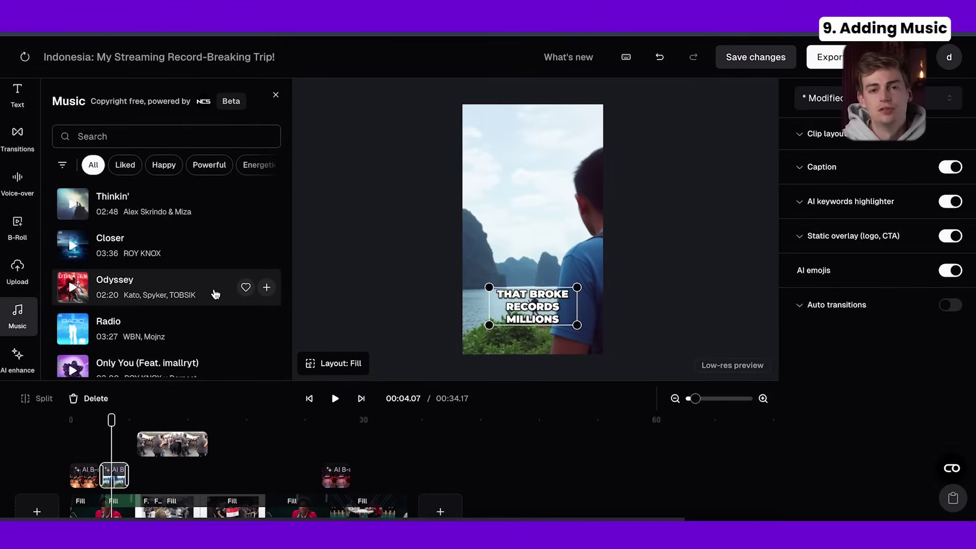
# Compare the audio uploads with the copyright-free music library, and add the track "Awakening" to the clip.
pyautogui.click(17, 272)
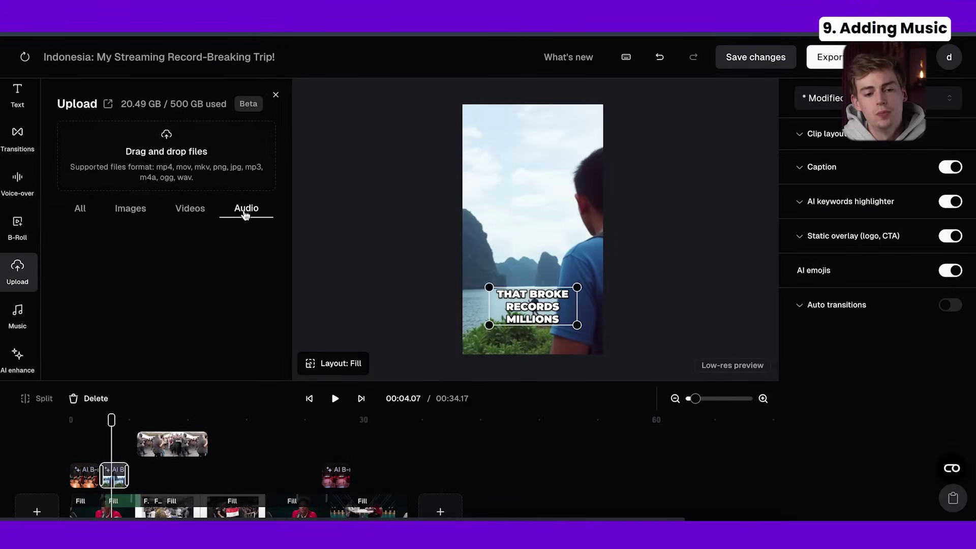
pyautogui.click(17, 315)
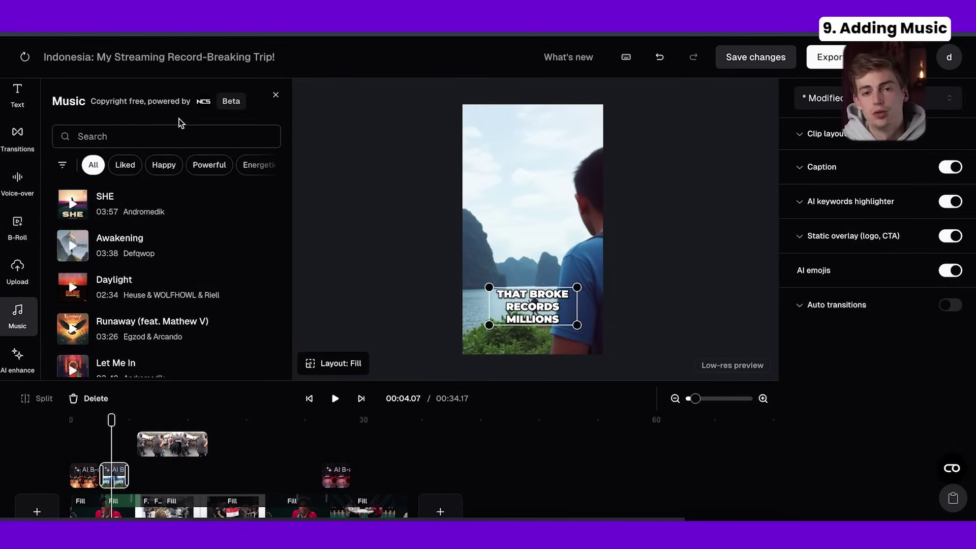
pyautogui.moveTo(151, 208)
pyautogui.moveTo(133, 252)
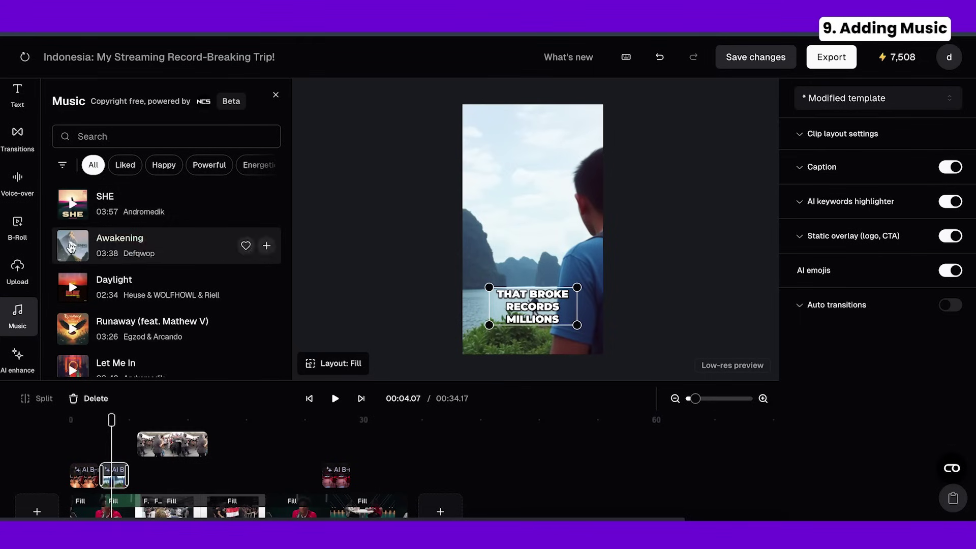
pyautogui.click(266, 245)
pyautogui.scroll(-3, 254, 225)
pyautogui.scroll(-1, 227, 464)
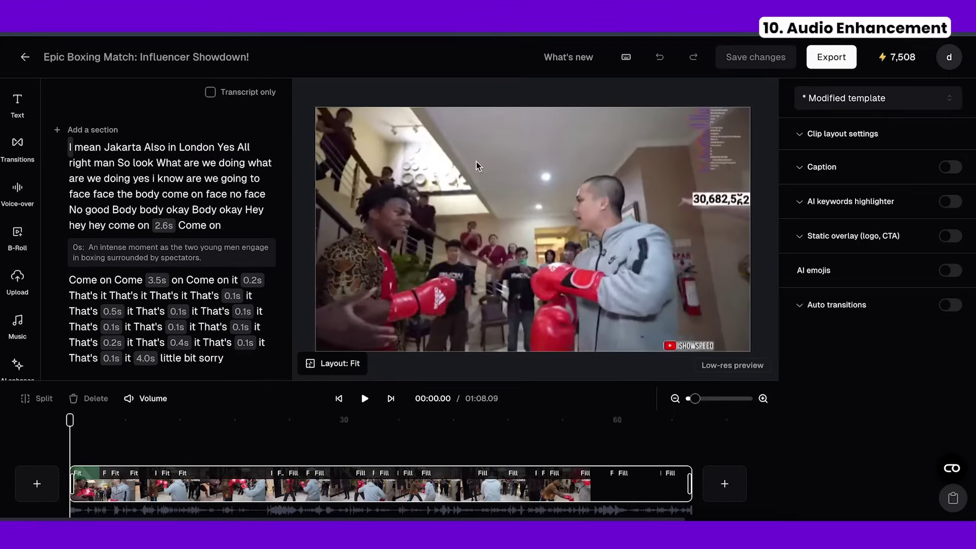
# Play the clip "Epic Boxing Match: Influencer Showdown!" from the beginning to hear its original audio.
pyautogui.click(368, 402)
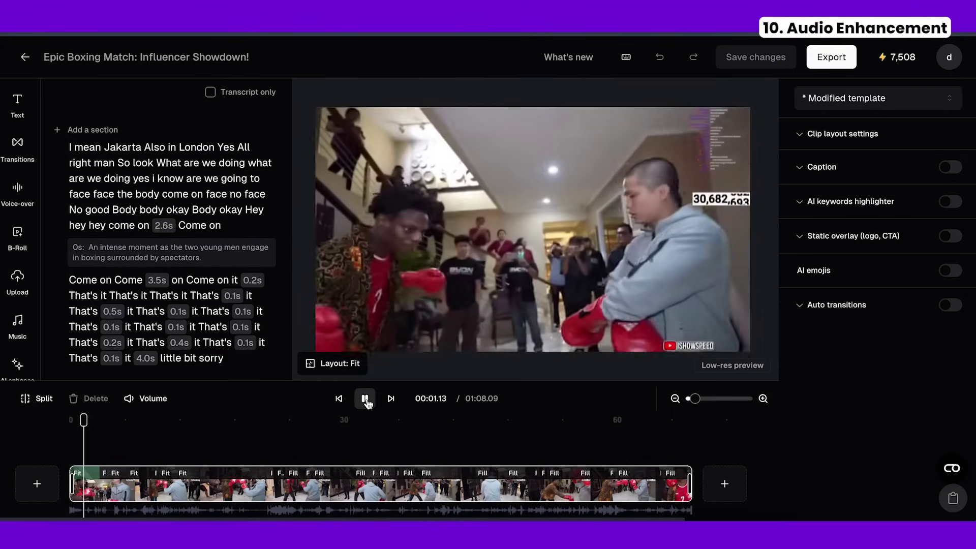